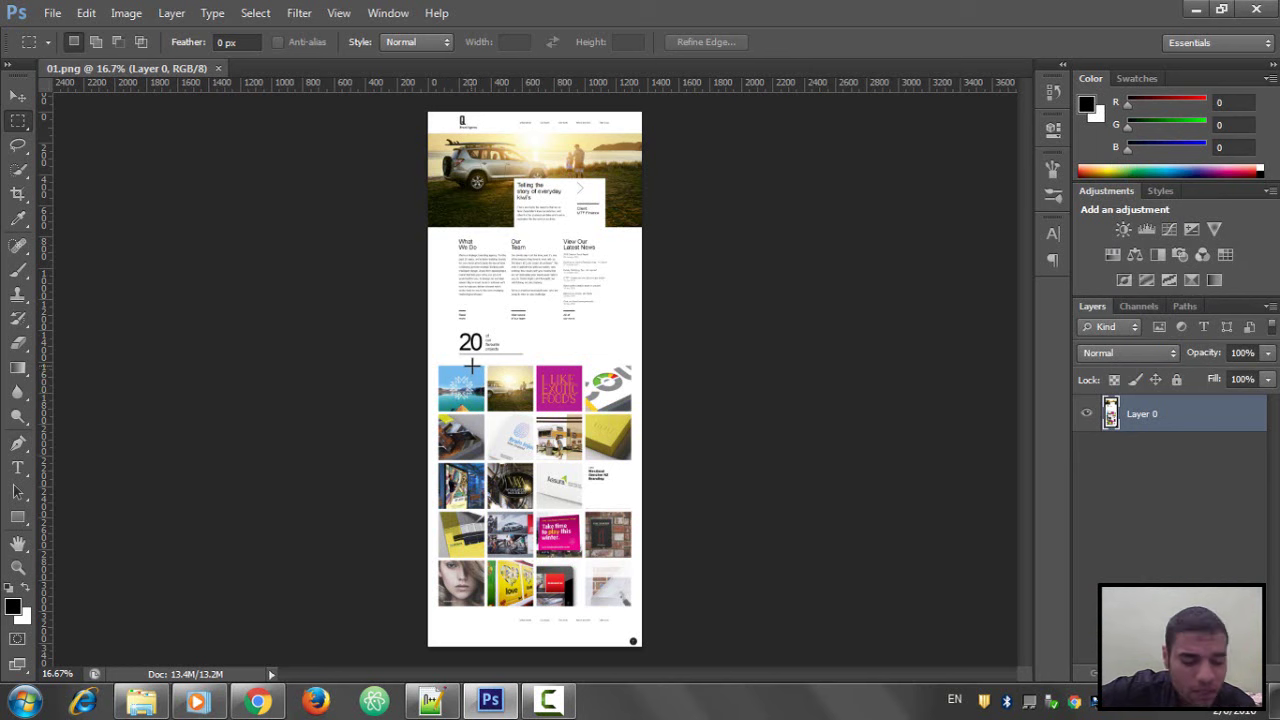
Check the view options for rulers and snapping, and the measurement units available for the rulers.
key(z)
drag(545, 227, 545, 227)
scroll(543, 200, up, 5)
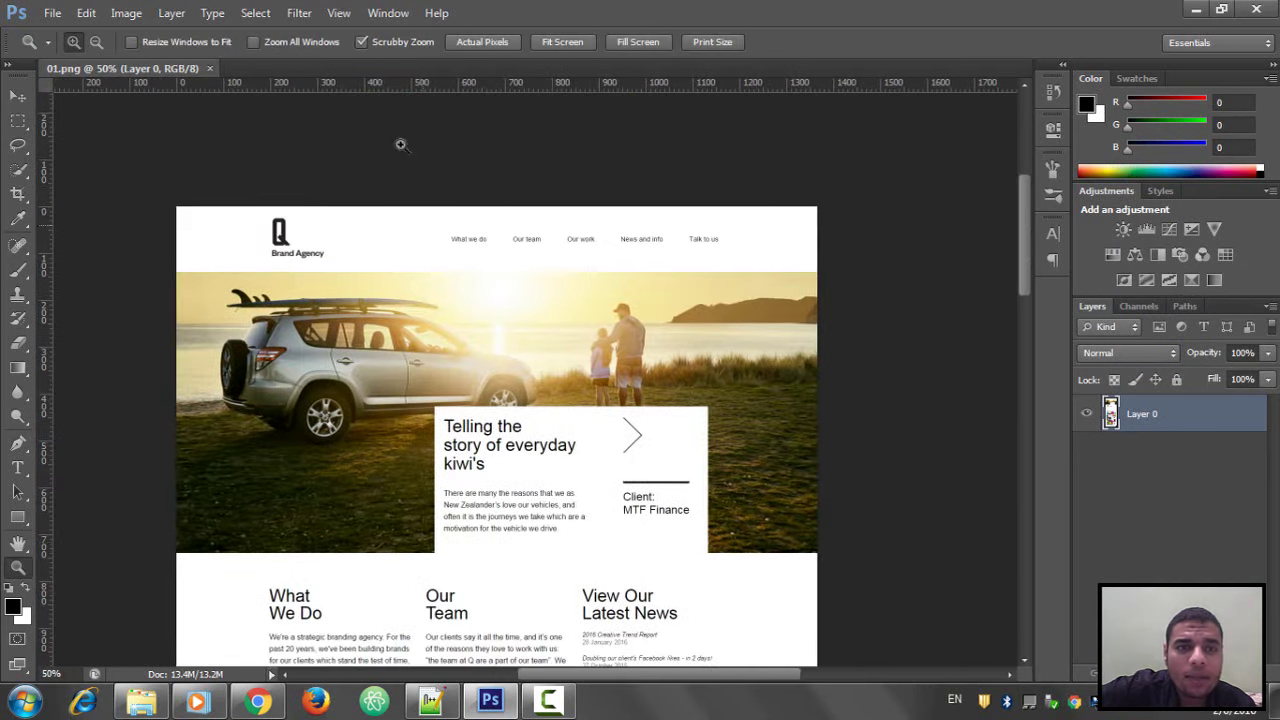
click(339, 13)
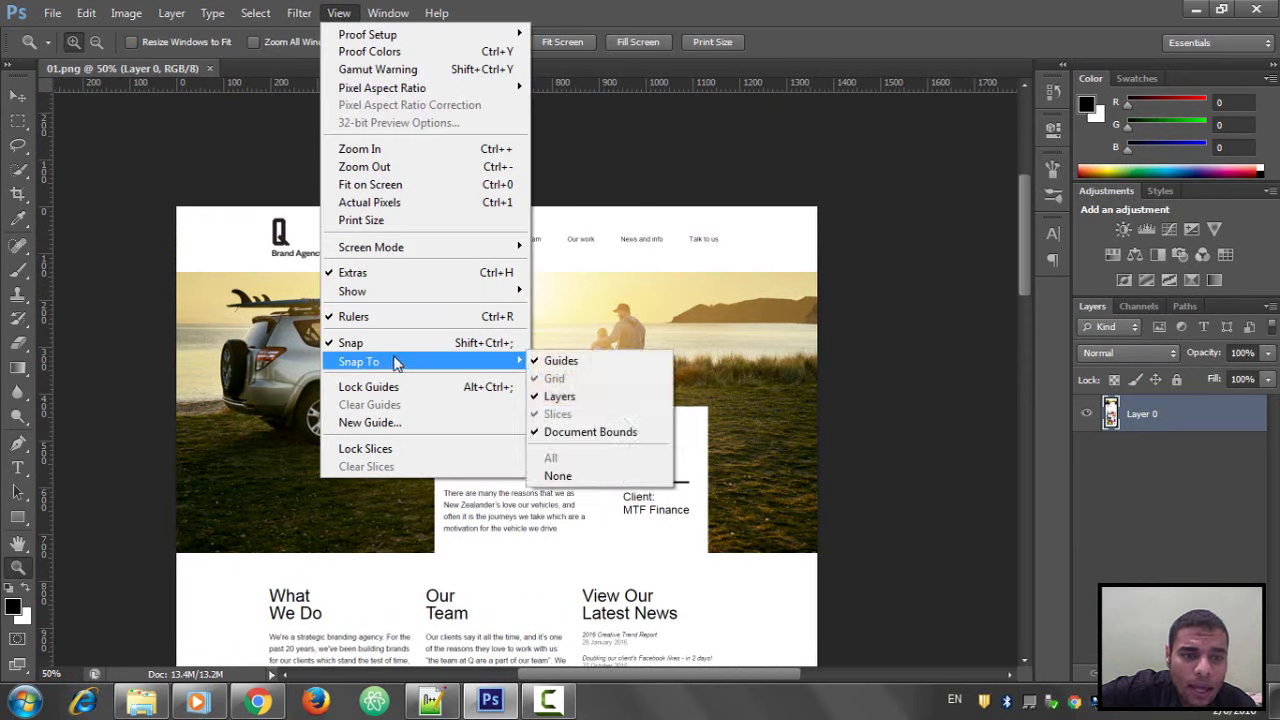
mouse_move(378, 299)
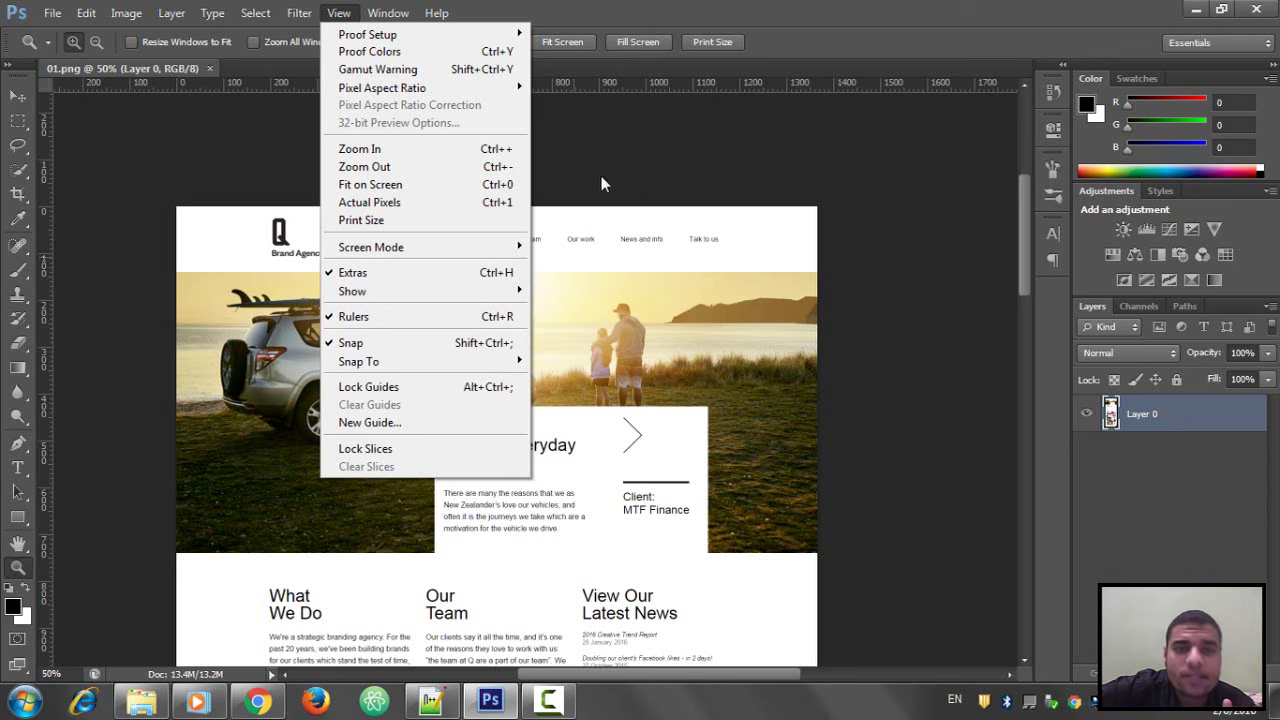
click(620, 80)
right_click(607, 83)
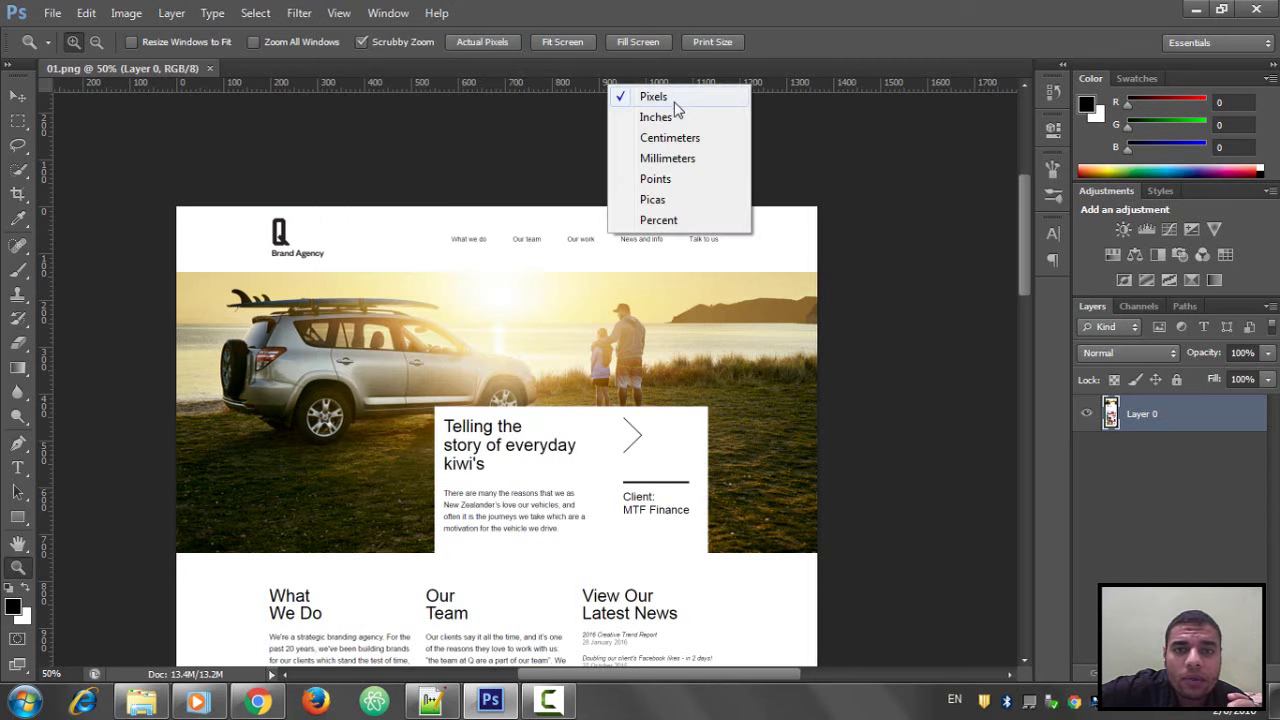
click(552, 84)
Examine the page layout from the header and hero image through the three text columns to the projects grid.
scroll(538, 208, down, 10)
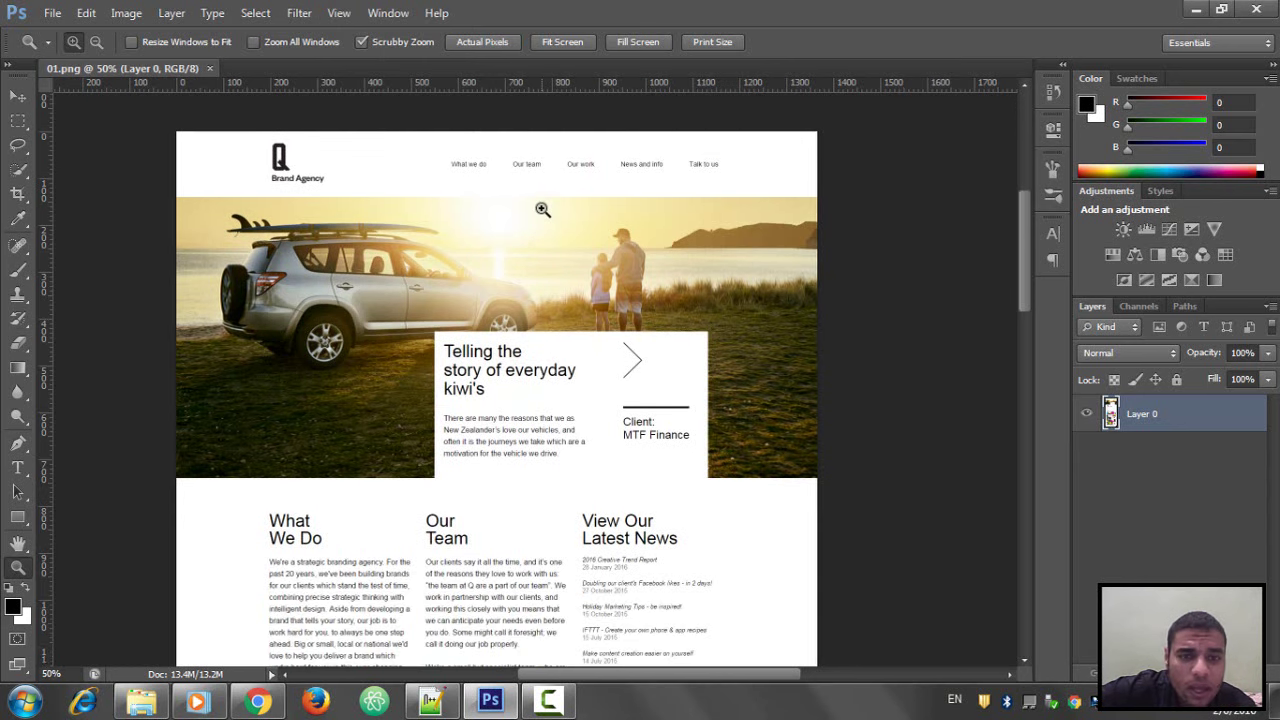
scroll(538, 208, down, 5)
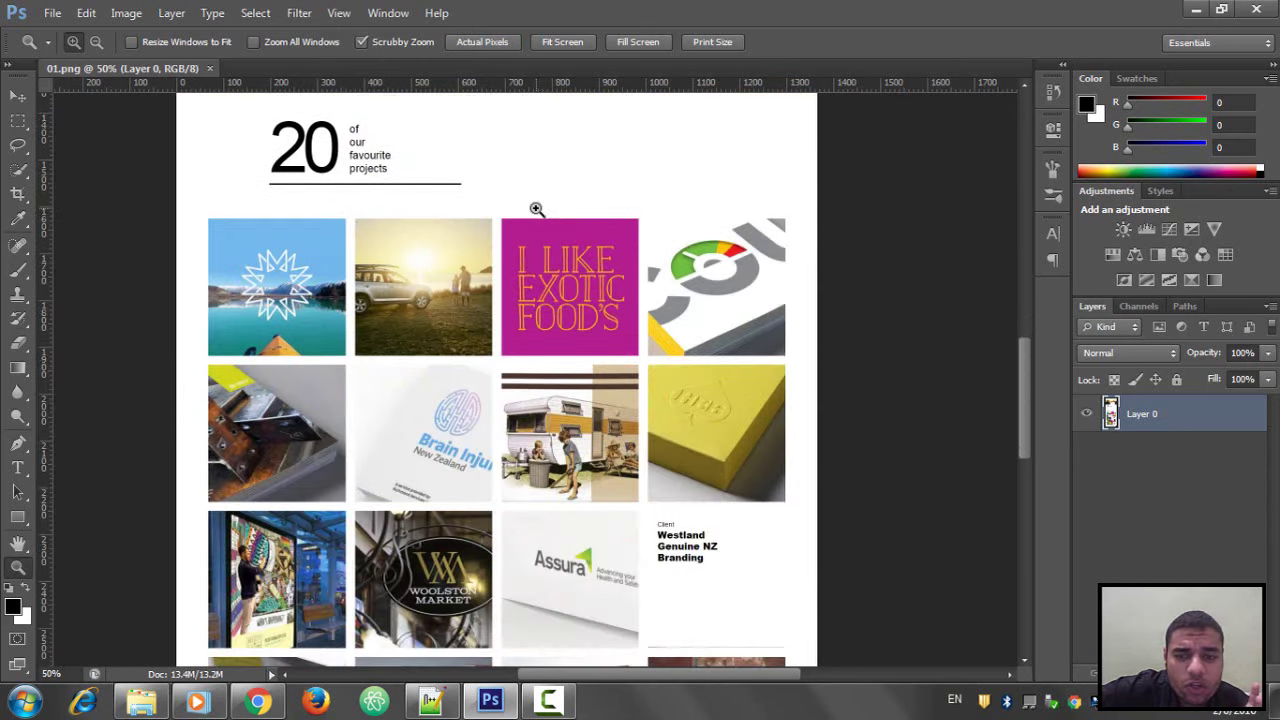
scroll(538, 208, up, 7)
scroll(537, 208, up, 5)
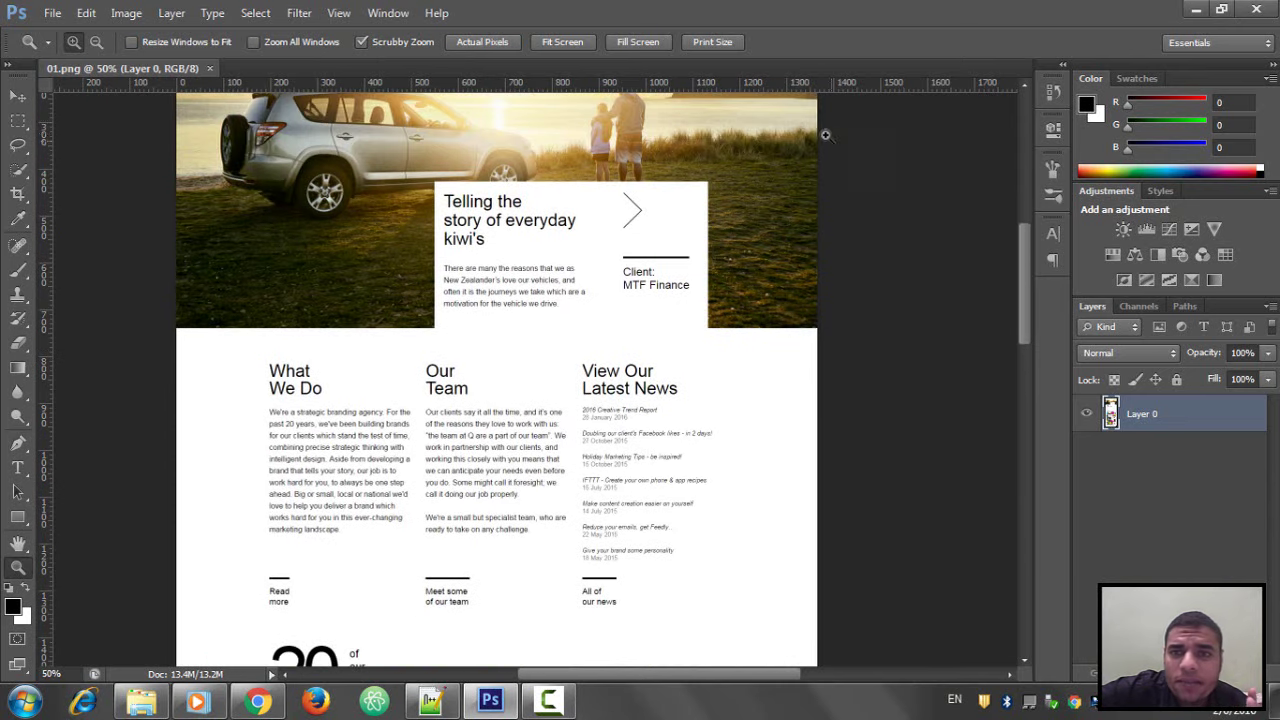
scroll(857, 222, up, 4)
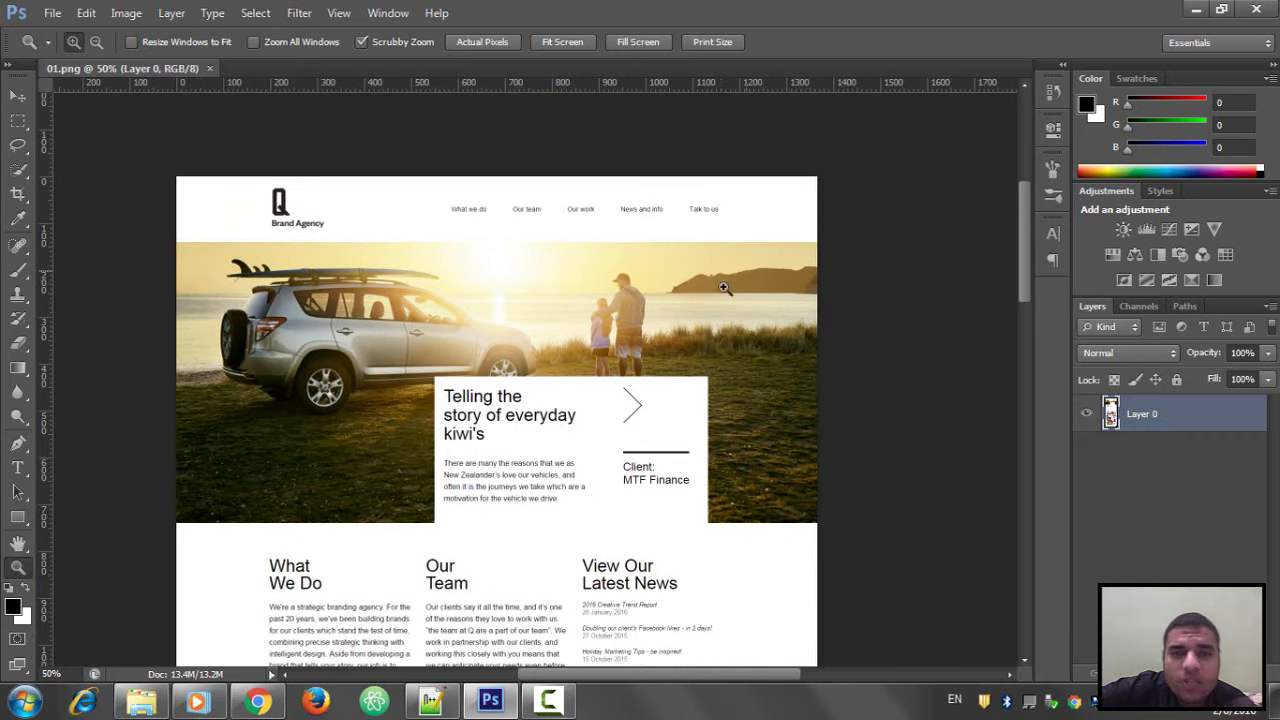
scroll(571, 206, down, 2)
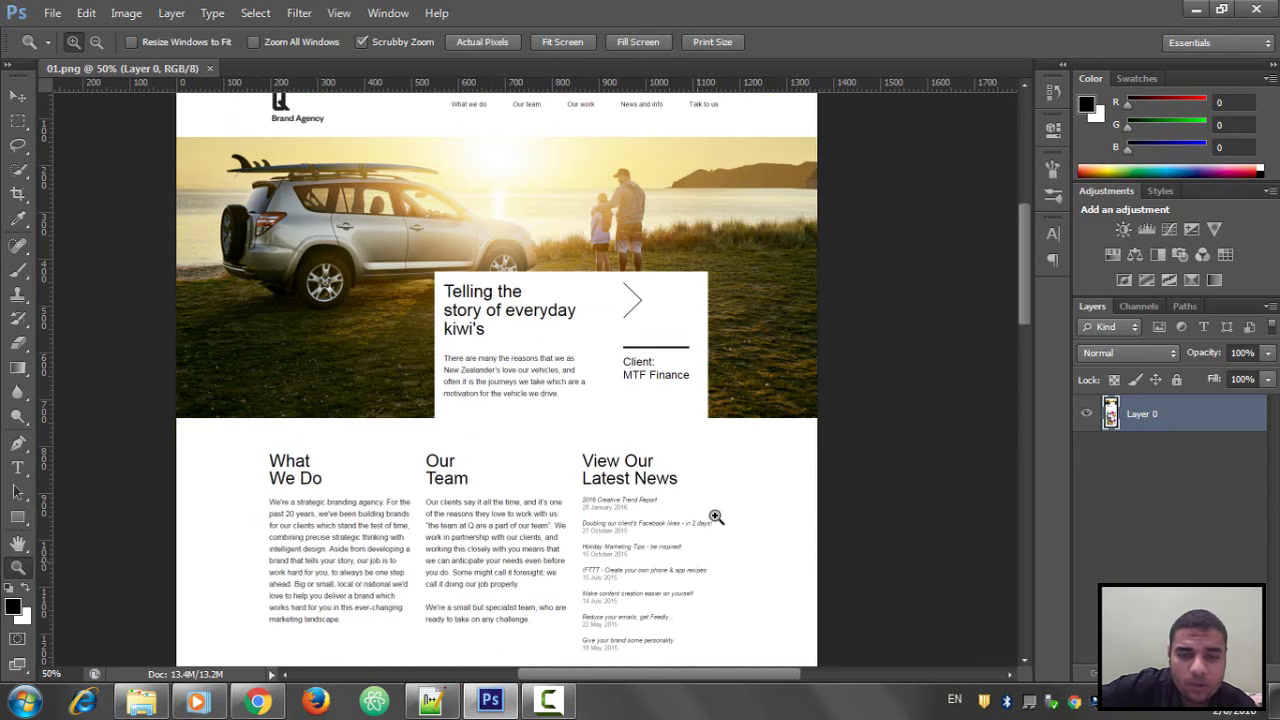
scroll(666, 428, down, 1)
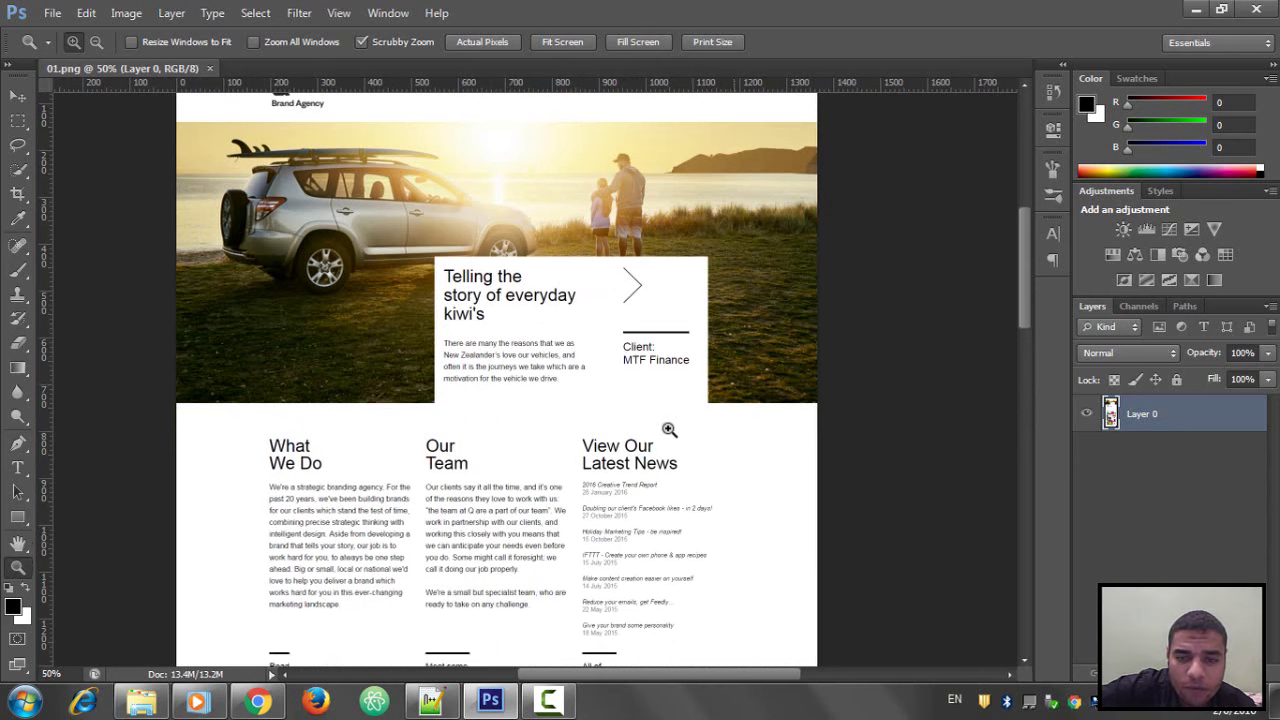
scroll(608, 354, up, 2)
scroll(700, 380, down, 2)
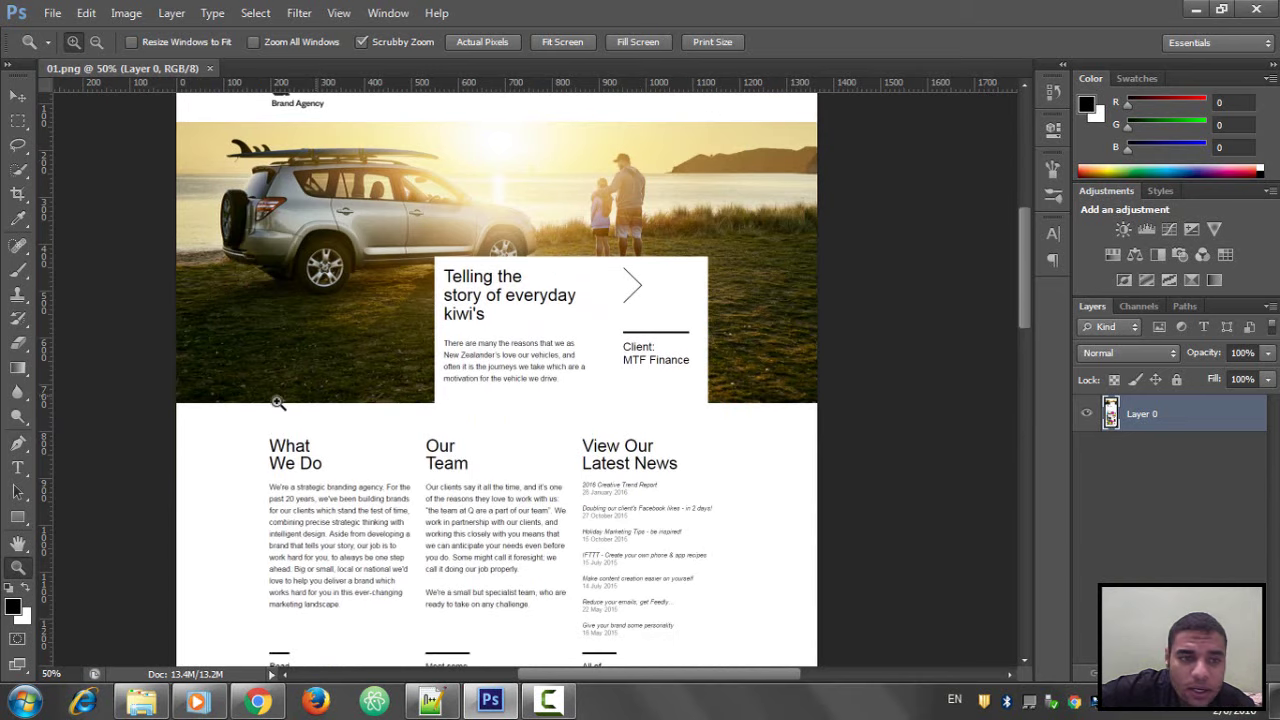
scroll(700, 292, down, 5)
scroll(700, 297, down, 13)
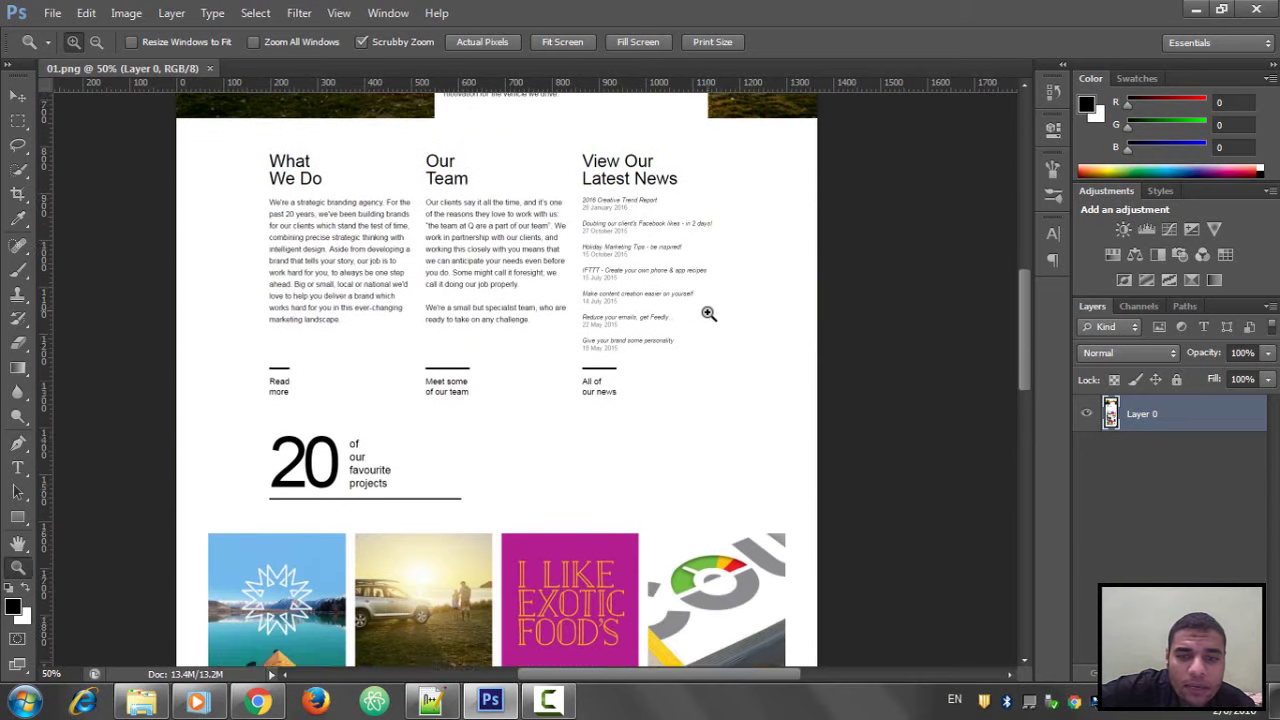
scroll(601, 290, up, 4)
scroll(666, 429, up, 3)
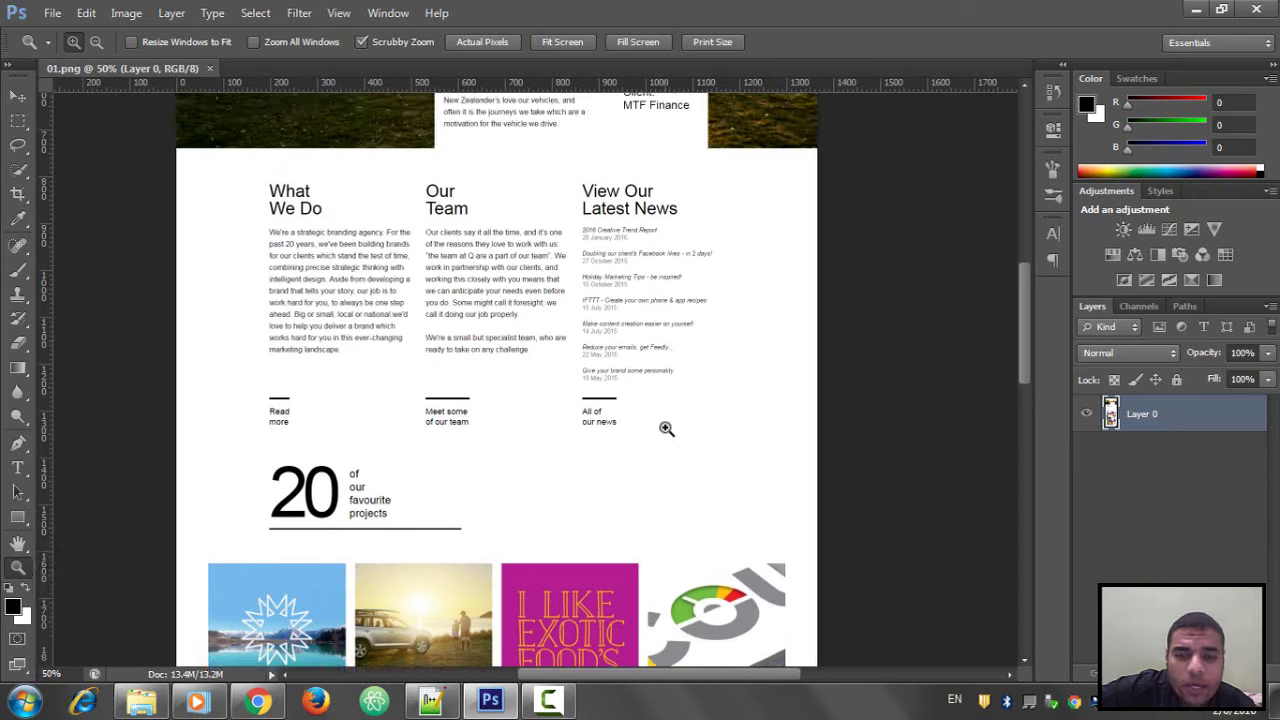
scroll(666, 434, down, 4)
scroll(662, 430, up, 12)
scroll(665, 432, up, 9)
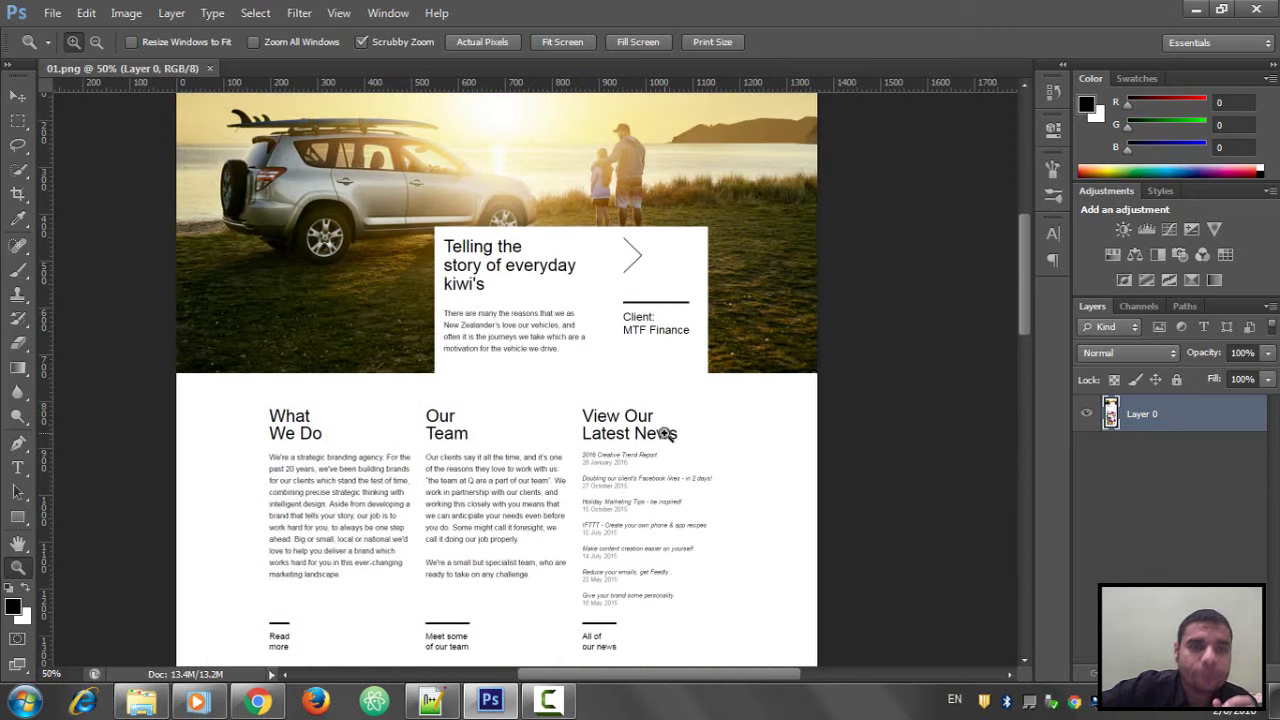
Place a horizontal guide where the white header meets the top edge of the hero image.
click(18, 95)
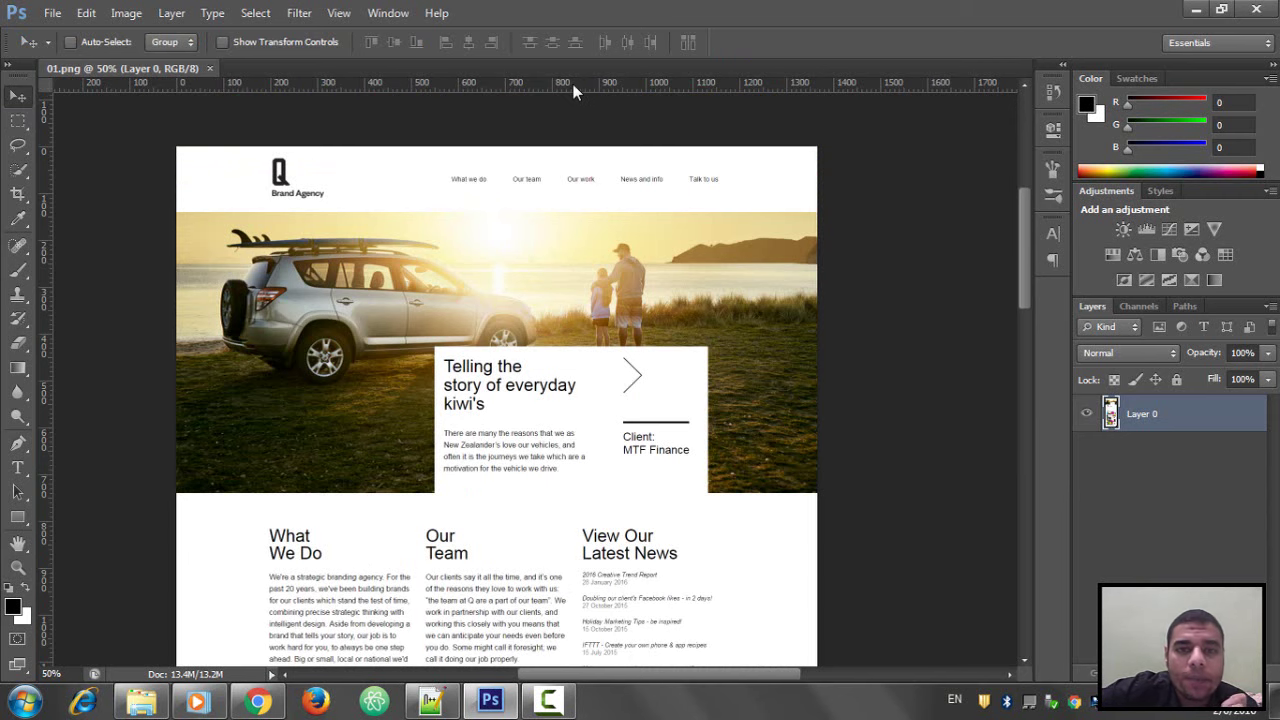
key(z)
click(540, 176)
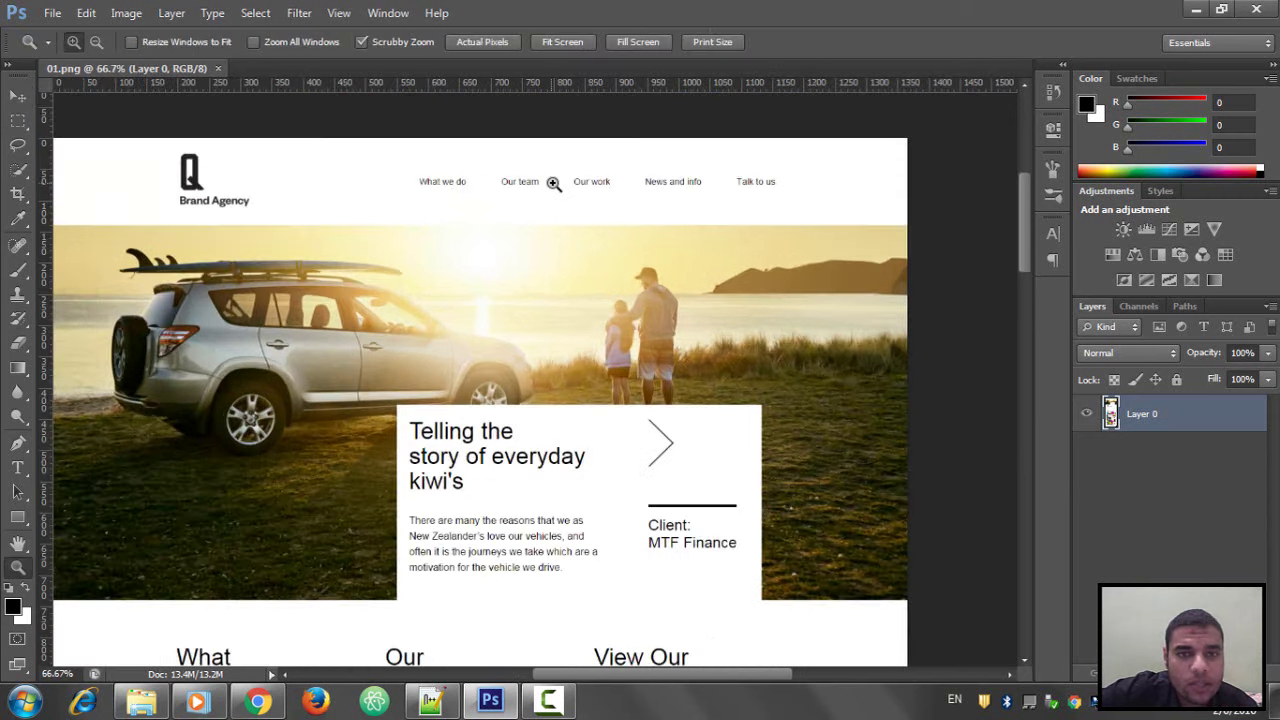
click(551, 177)
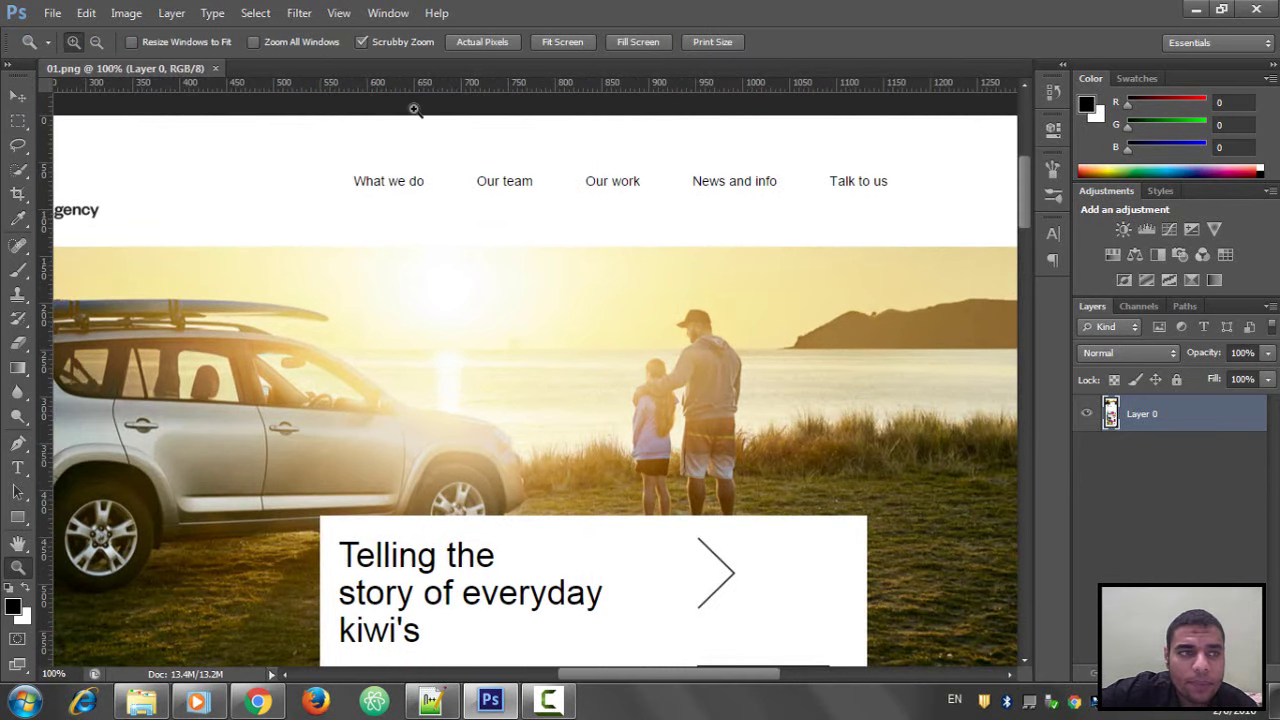
click(18, 95)
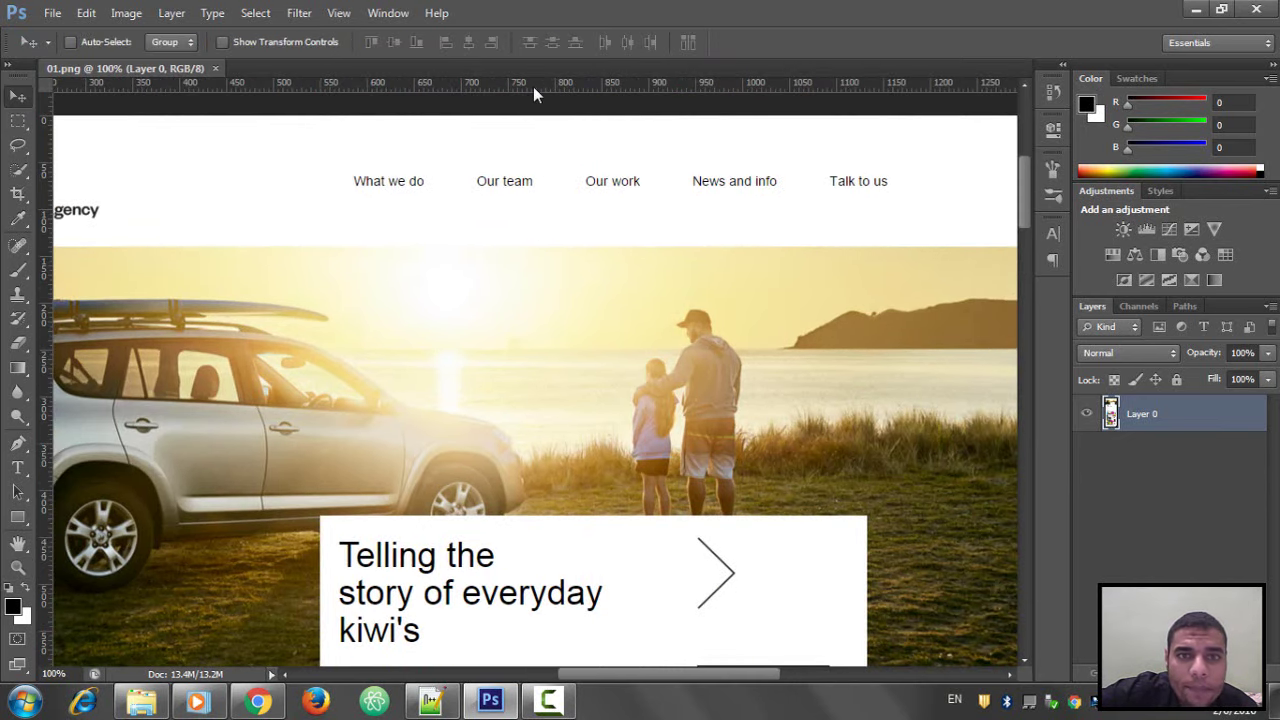
drag(538, 87, 557, 245)
Place a horizontal guide along the bottom edge of the hero image and fine-tune it to the exact boundary.
key(z)
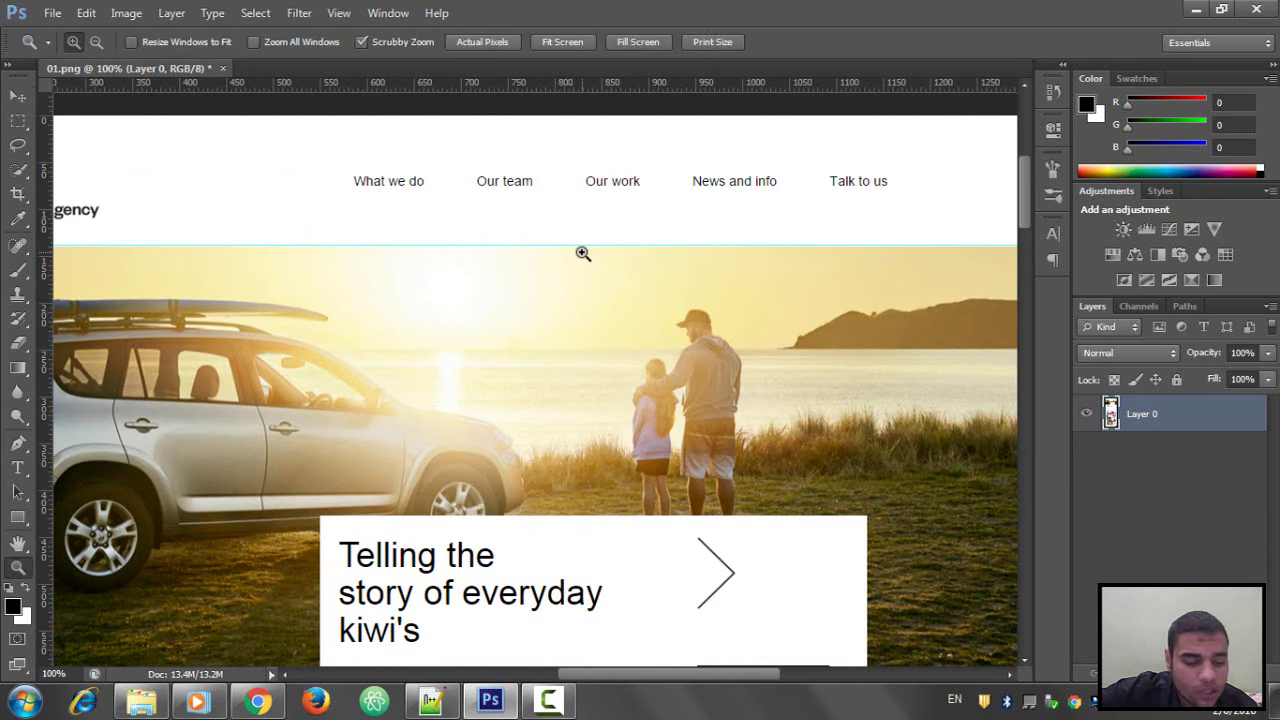
alt+click(593, 255)
scroll(548, 215, down, 1)
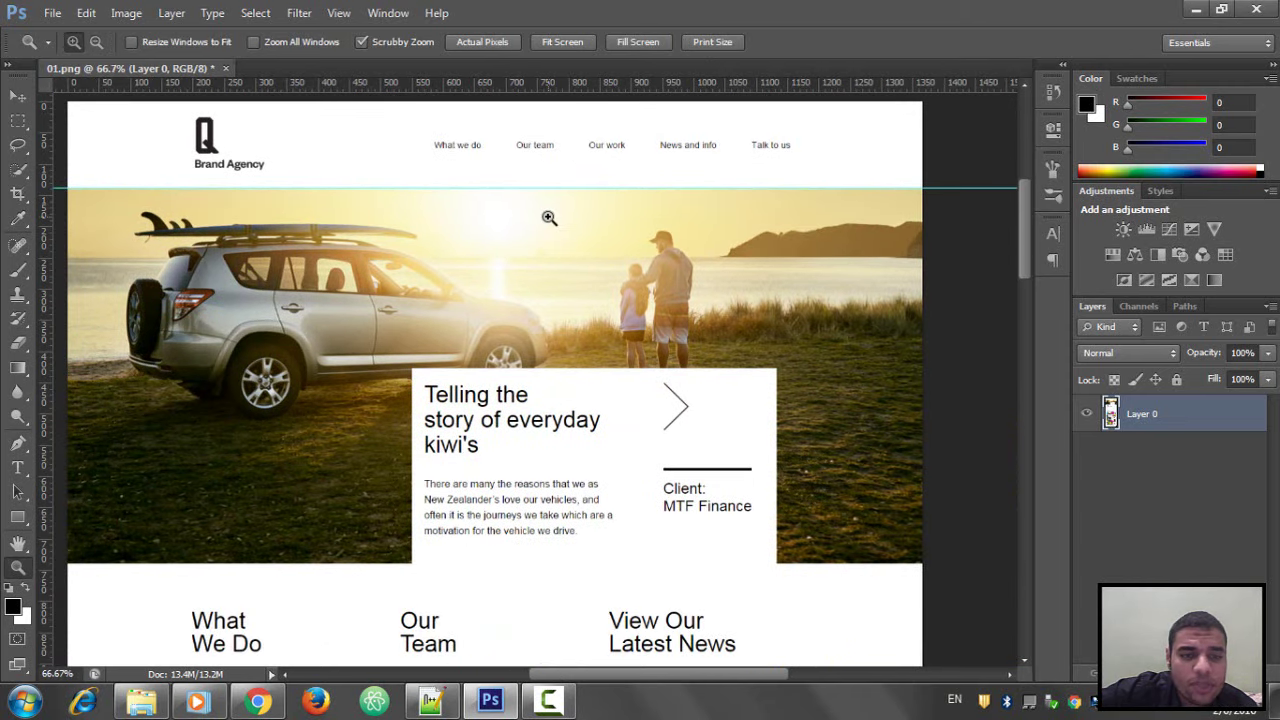
drag(560, 88, 544, 563)
scroll(582, 460, down, 1)
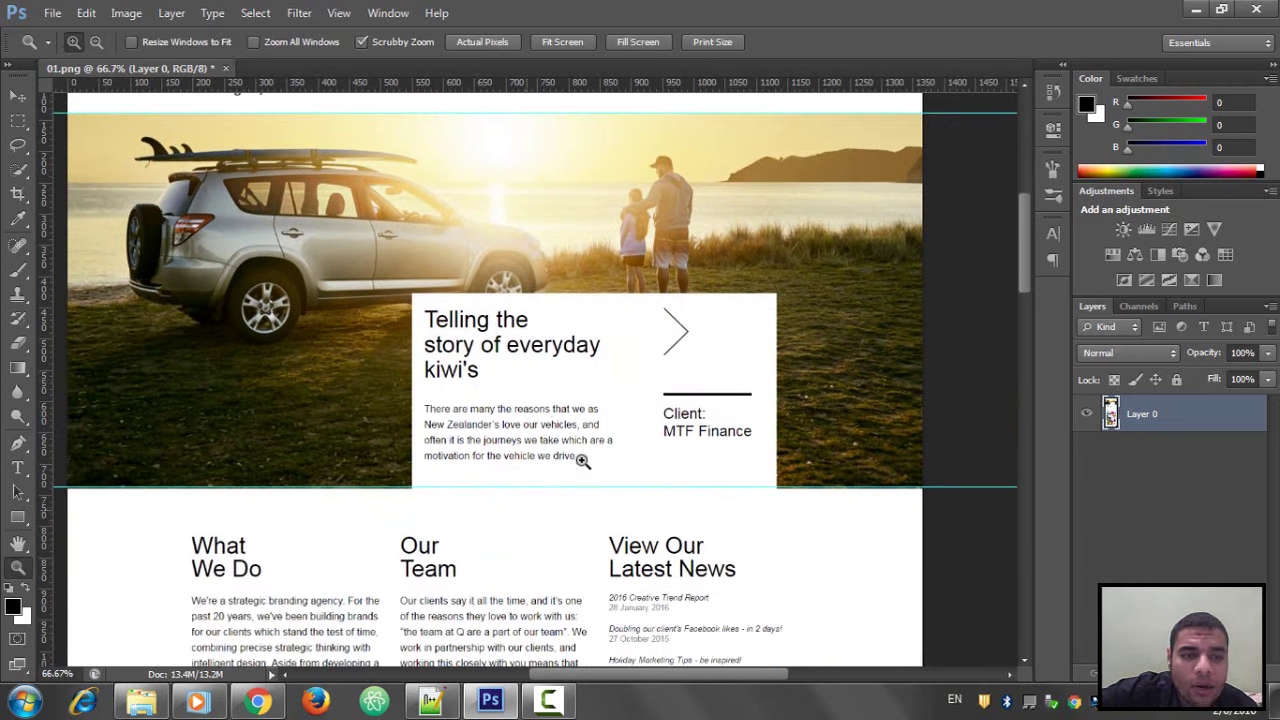
click(17, 94)
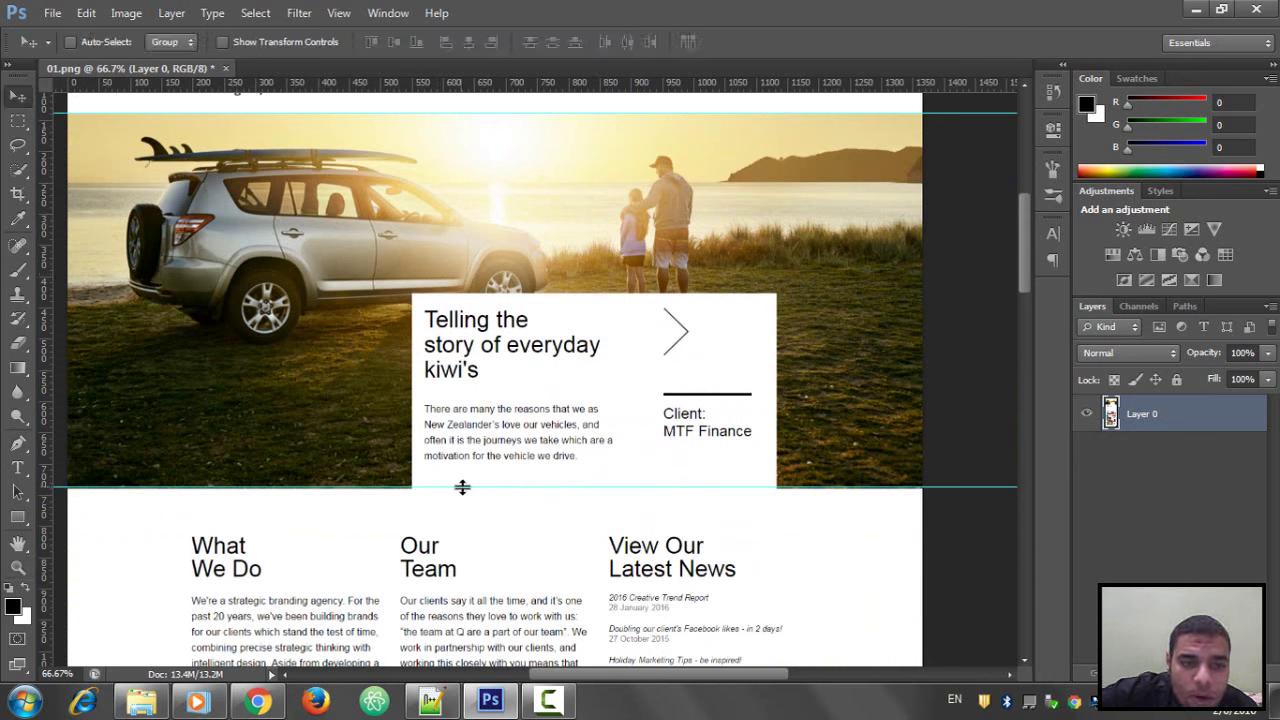
drag(463, 487, 466, 489)
scroll(515, 490, down, 2)
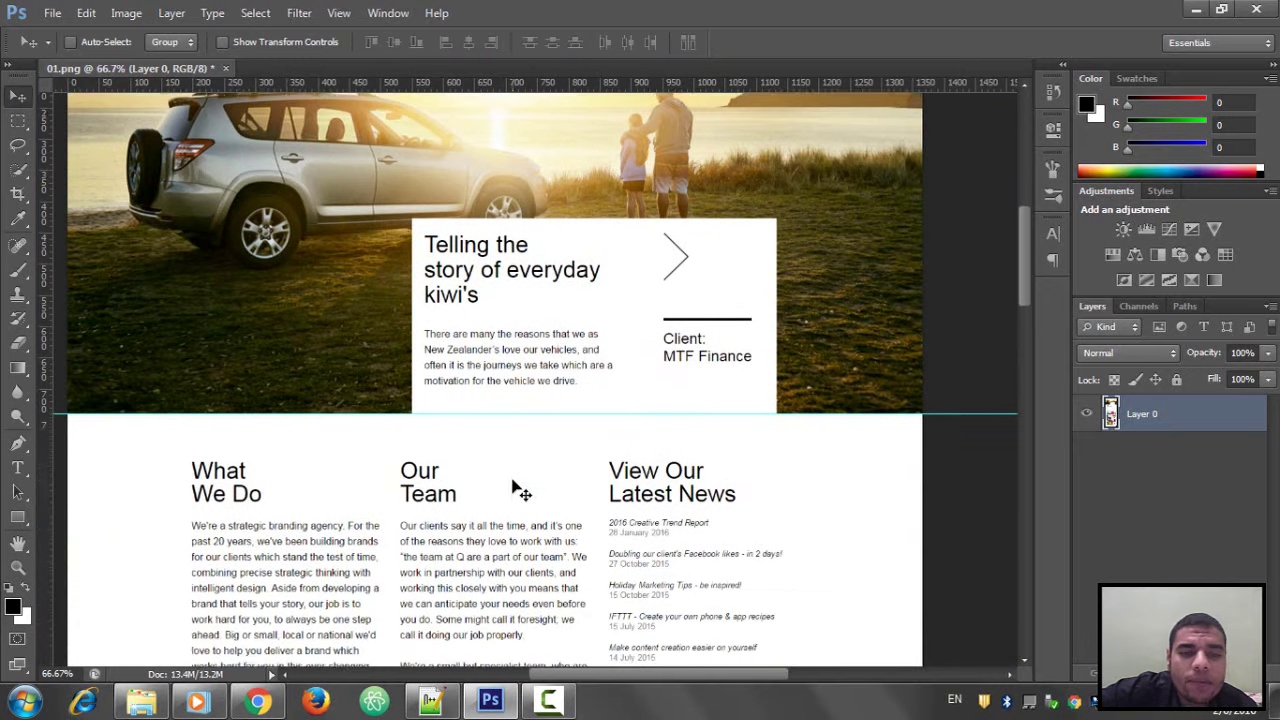
Place vertical guides along the left and right edges of the page.
key(z)
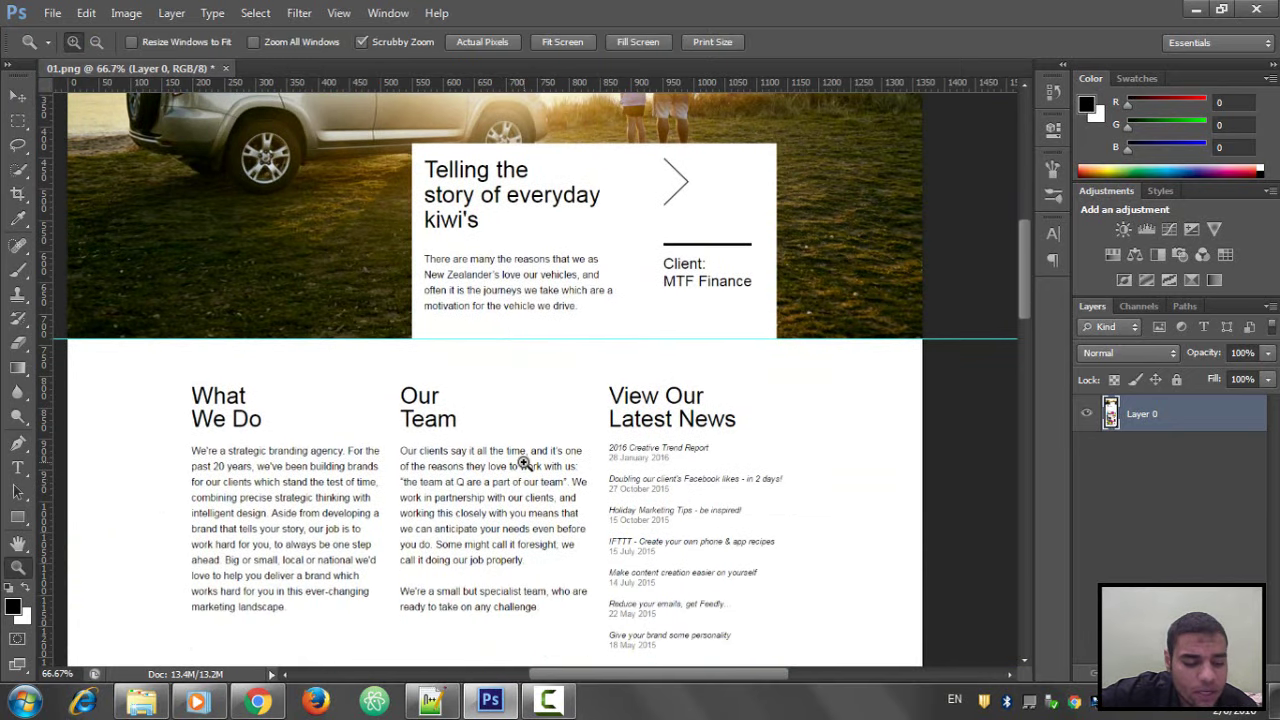
alt+click(527, 451)
scroll(366, 414, down, 2)
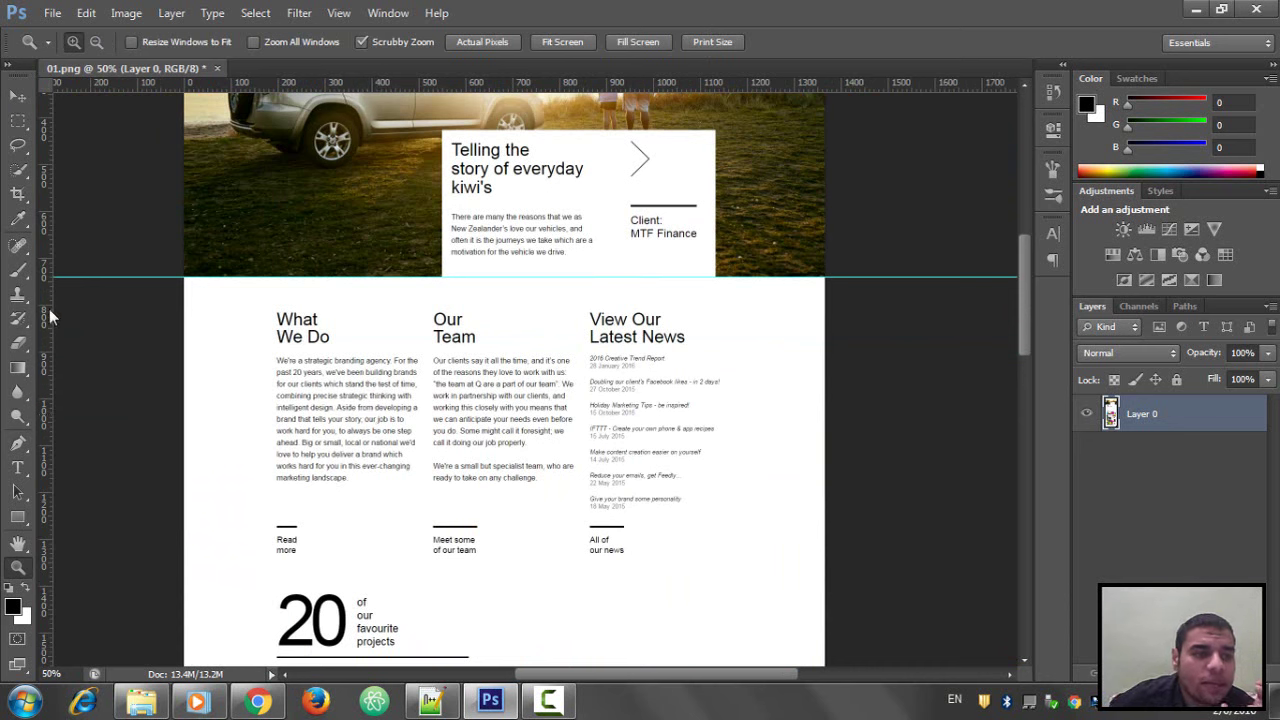
drag(41, 308, 184, 335)
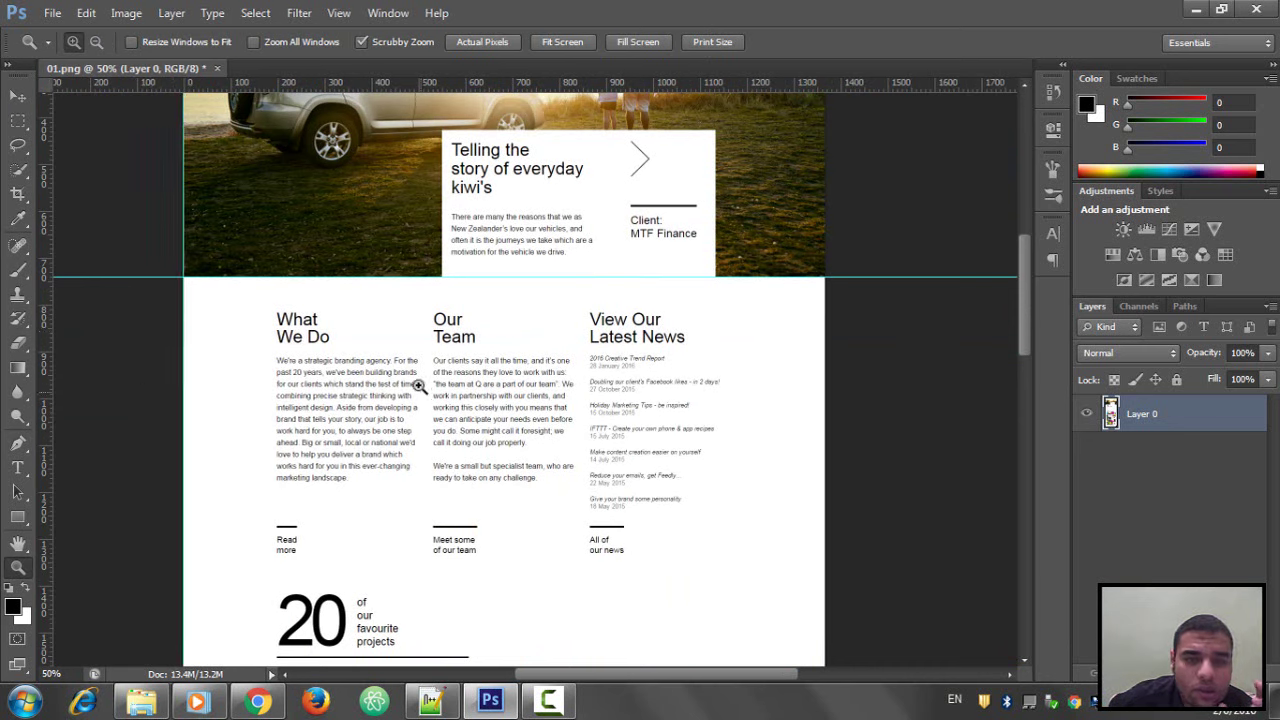
drag(44, 383, 824, 408)
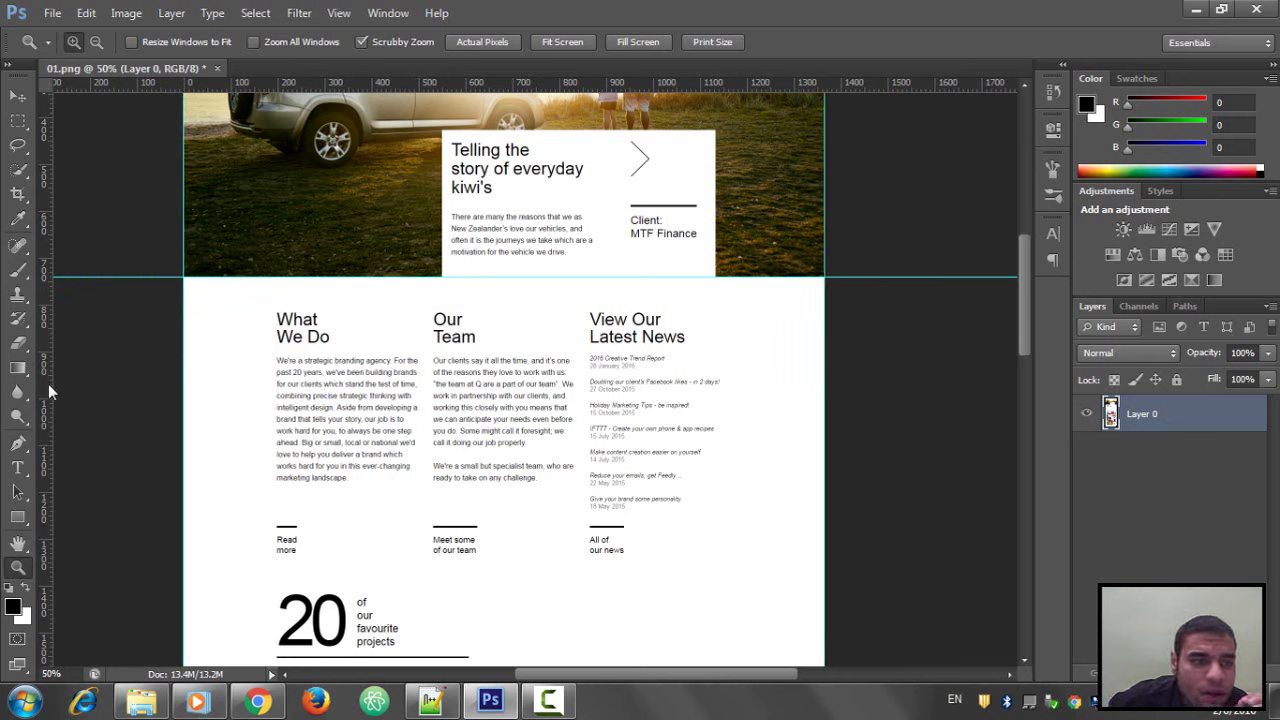
Place vertical guides at both edges of the "What We Do" text column and at the left edge of the "Our Team" column.
drag(48, 384, 276, 422)
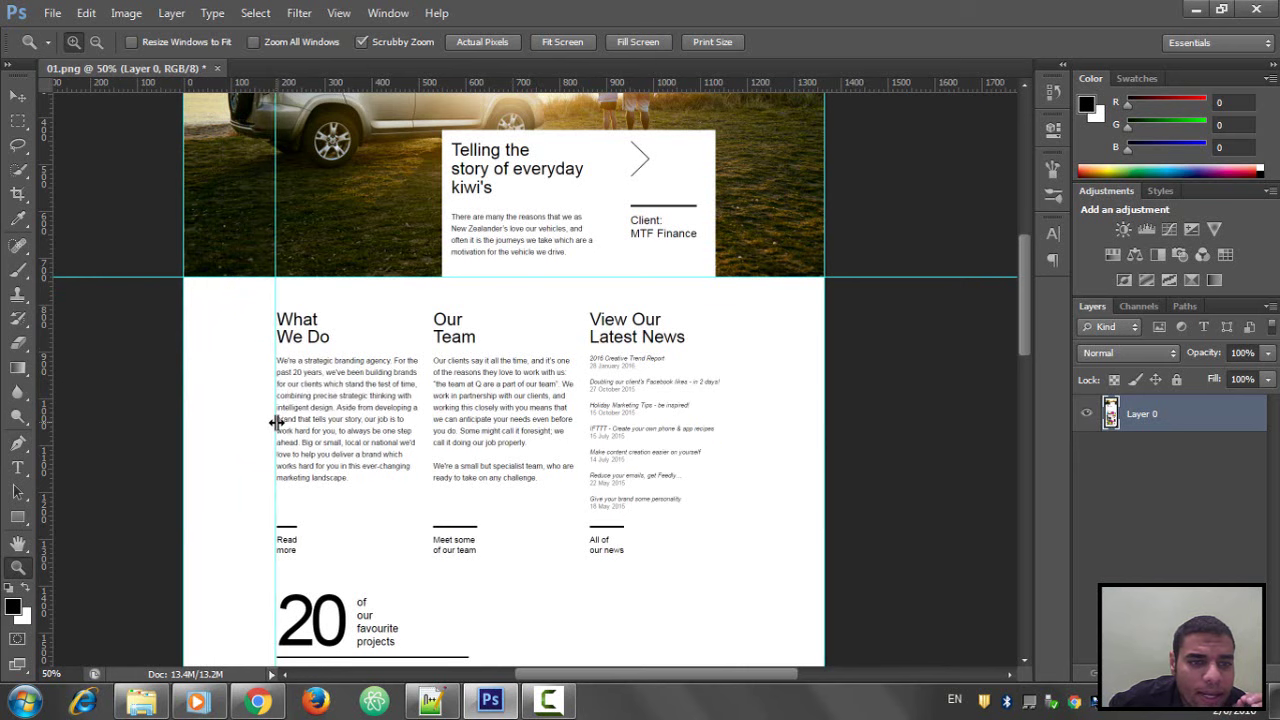
click(297, 406)
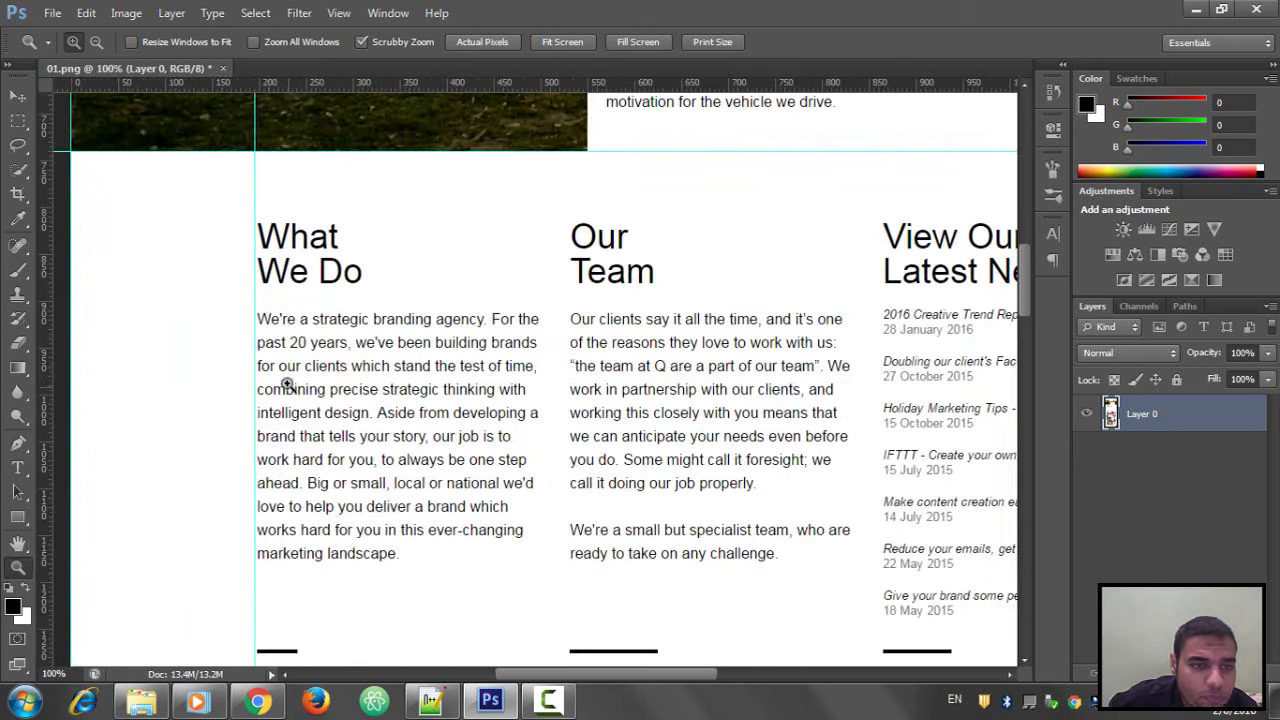
click(18, 96)
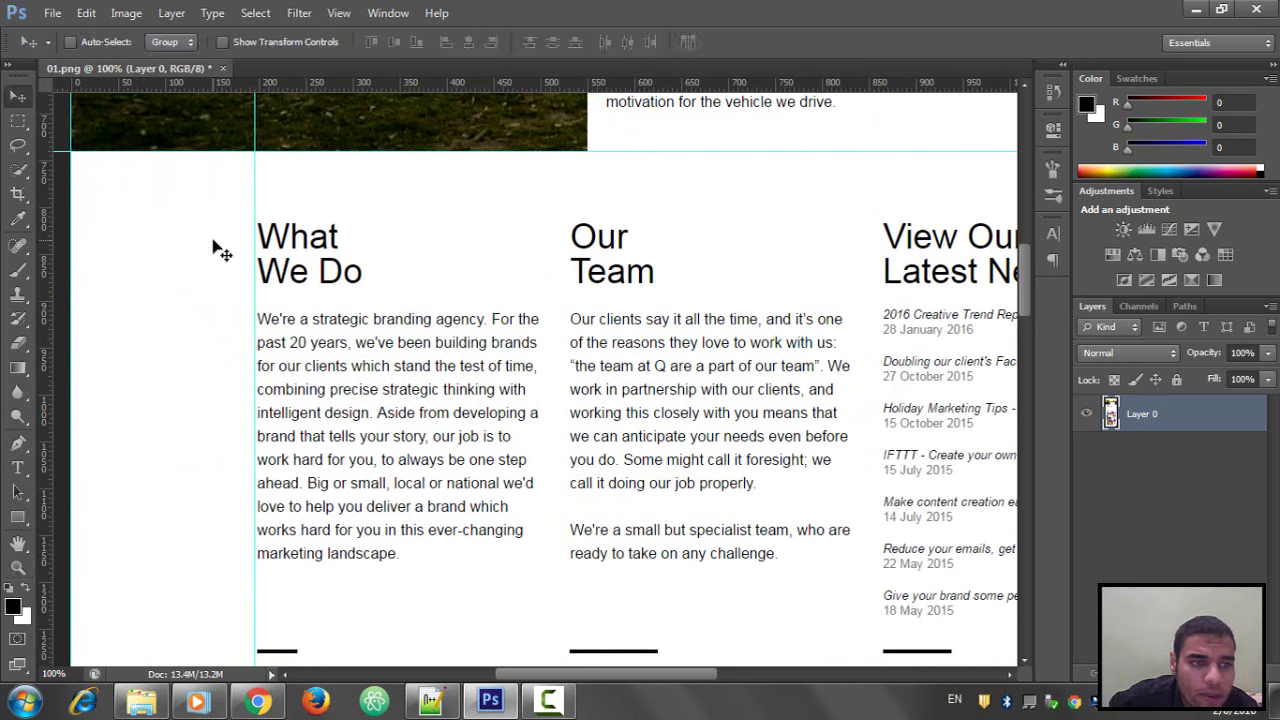
drag(41, 286, 537, 427)
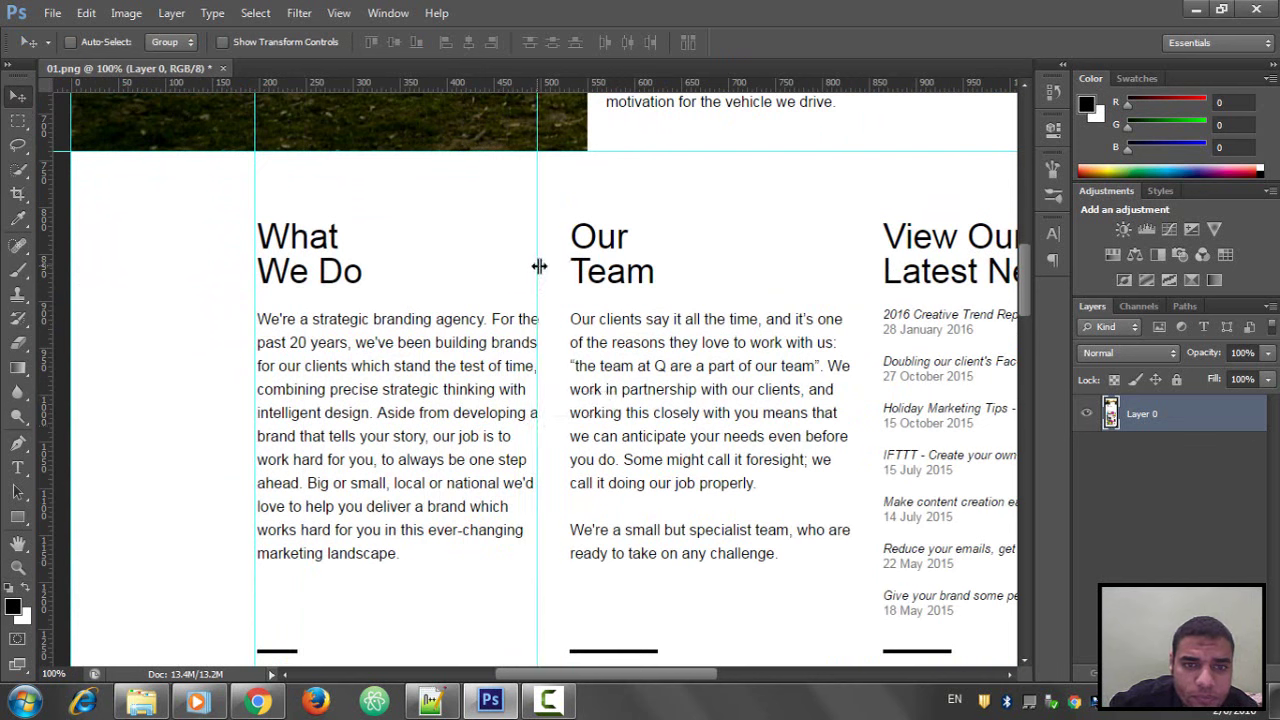
drag(539, 266, 540, 266)
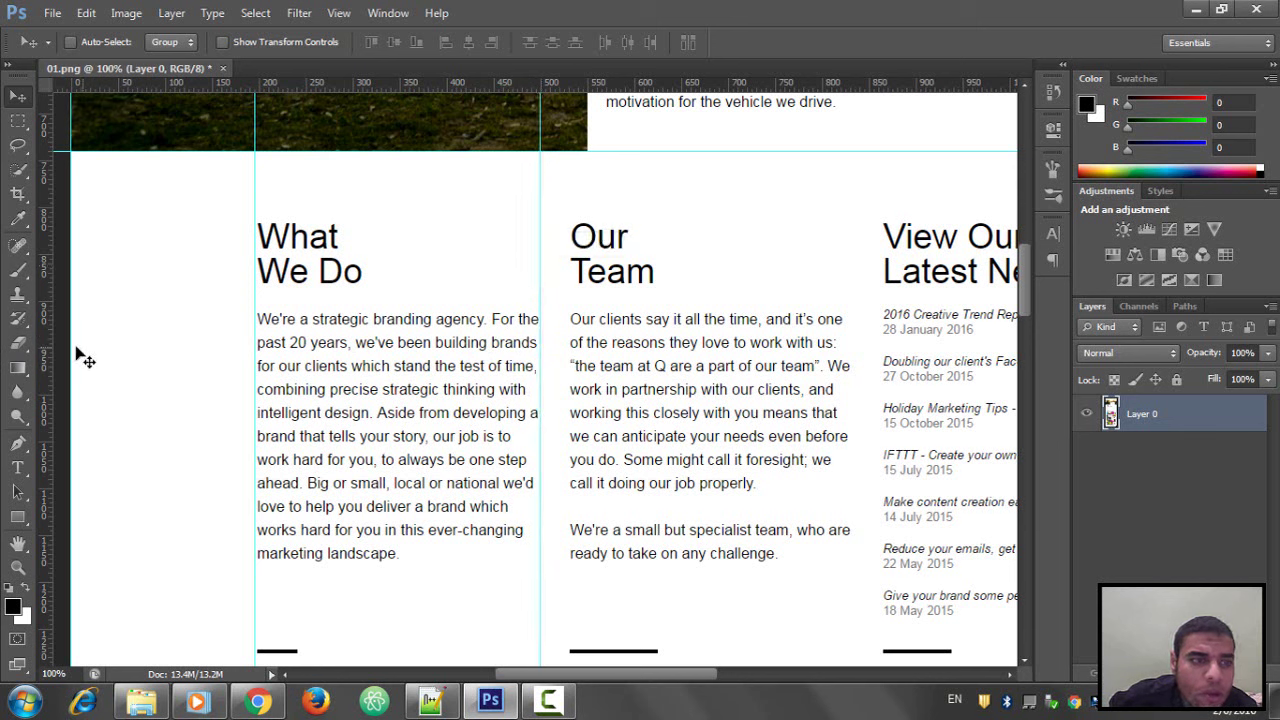
drag(52, 346, 569, 467)
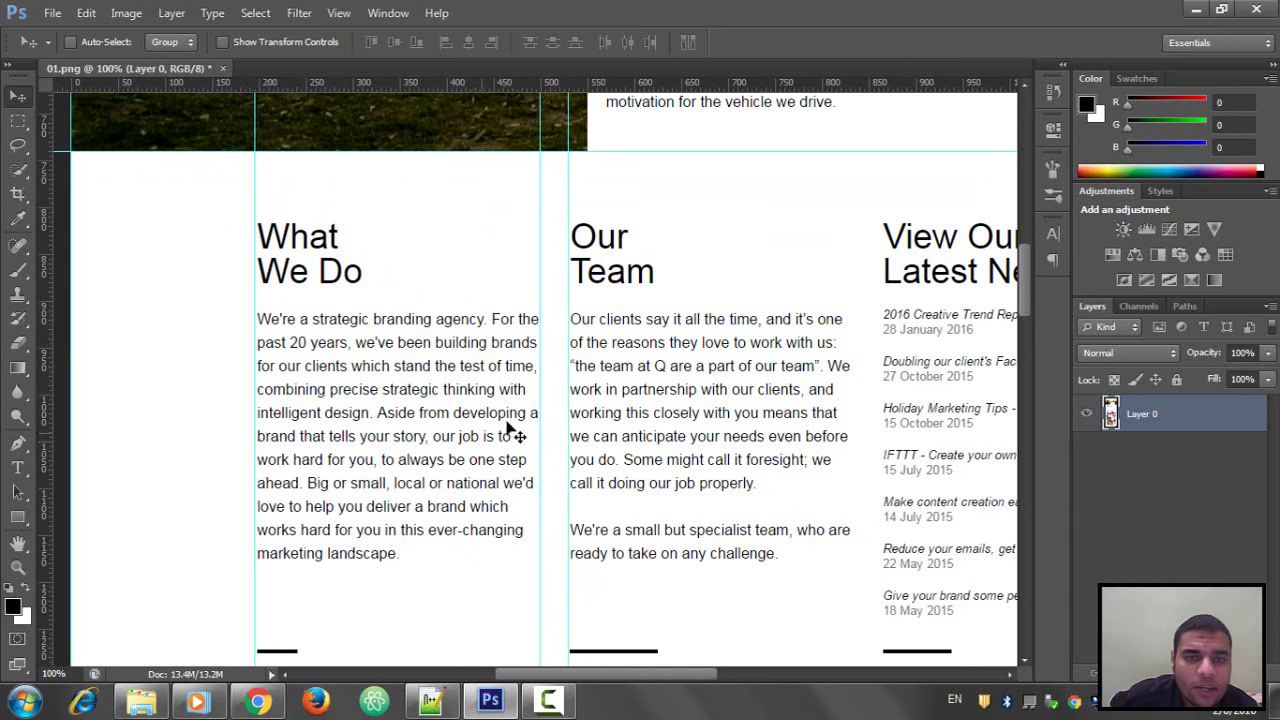
Place a vertical guide at the left edge of the first thumbnail in the projects grid.
scroll(512, 428, down, 10)
scroll(525, 430, down, 3)
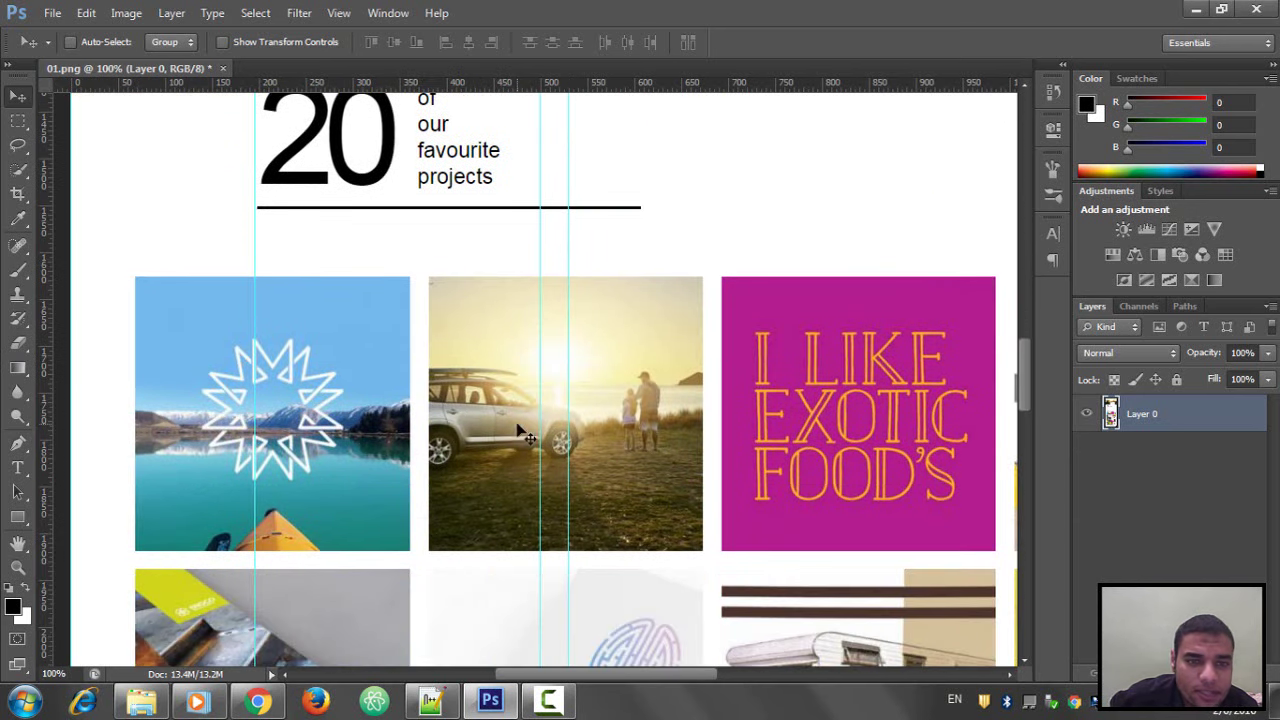
drag(51, 401, 135, 403)
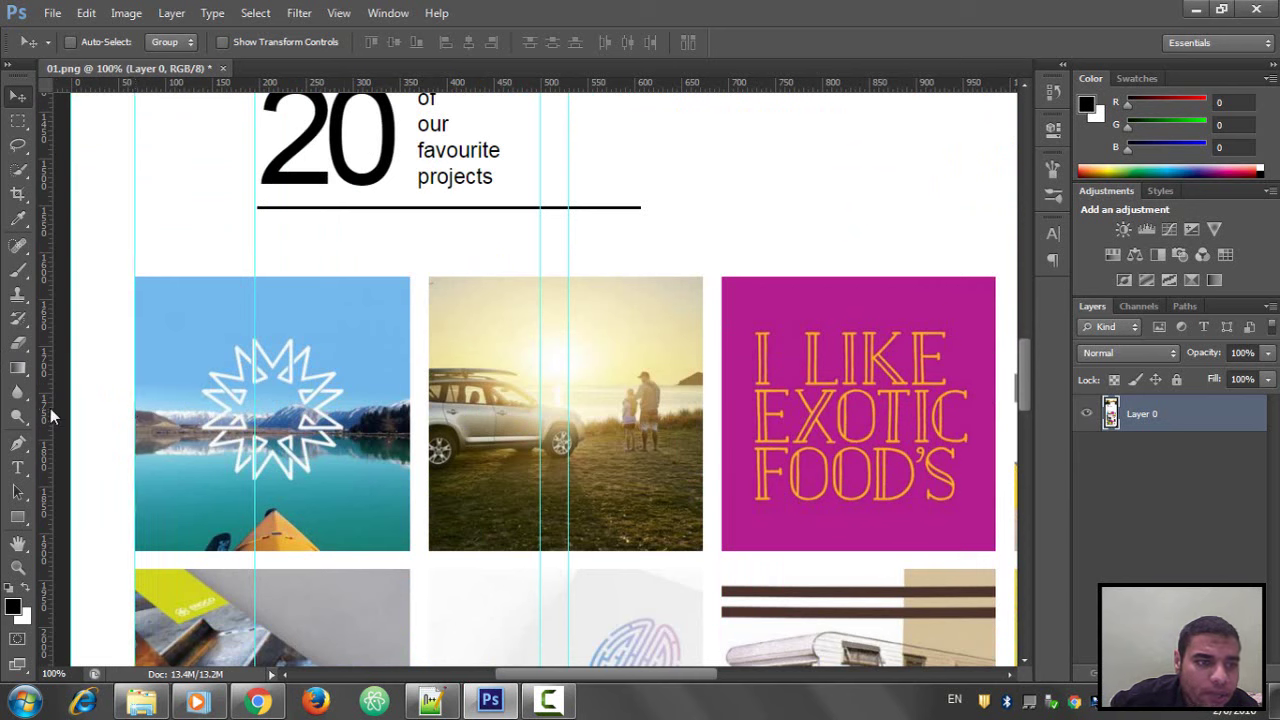
Place vertical guides at the right edge of the first project thumbnail and the left edge of the second.
drag(50, 408, 409, 447)
drag(45, 388, 431, 492)
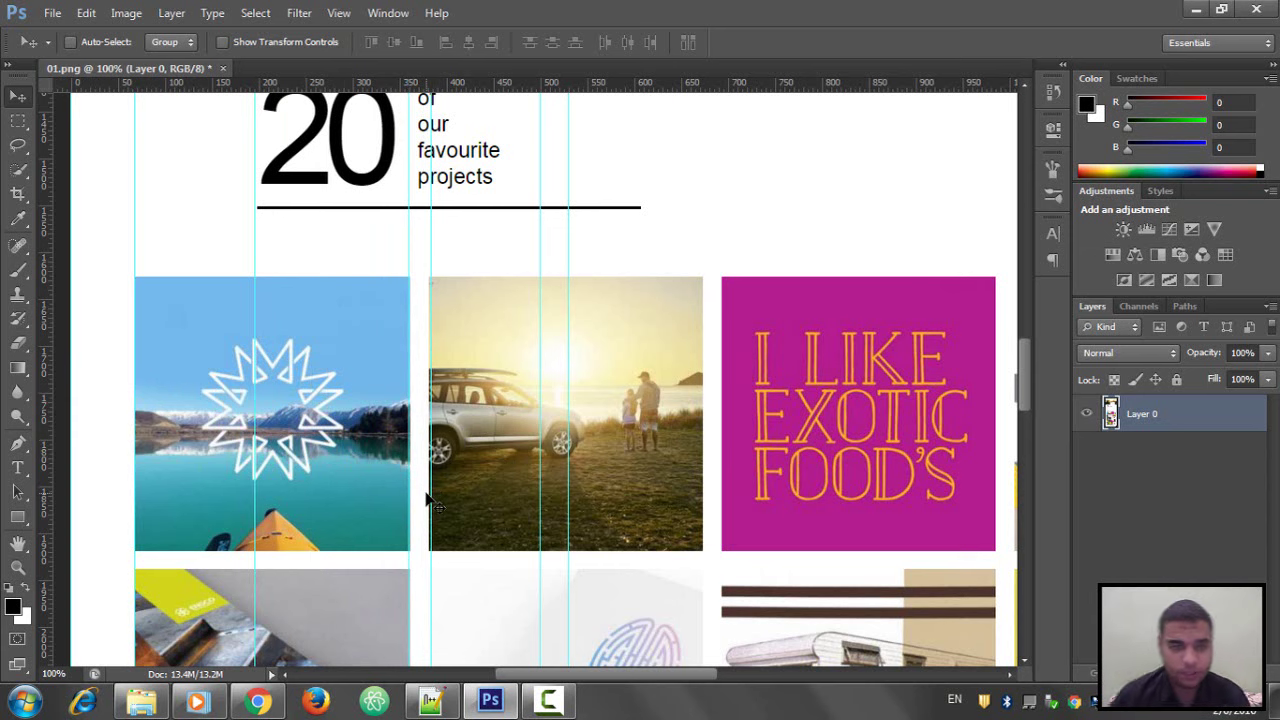
Review the guides against the page at 50% zoom, from the hero image through the text columns and projects grid to the footer.
scroll(430, 503, up, 6)
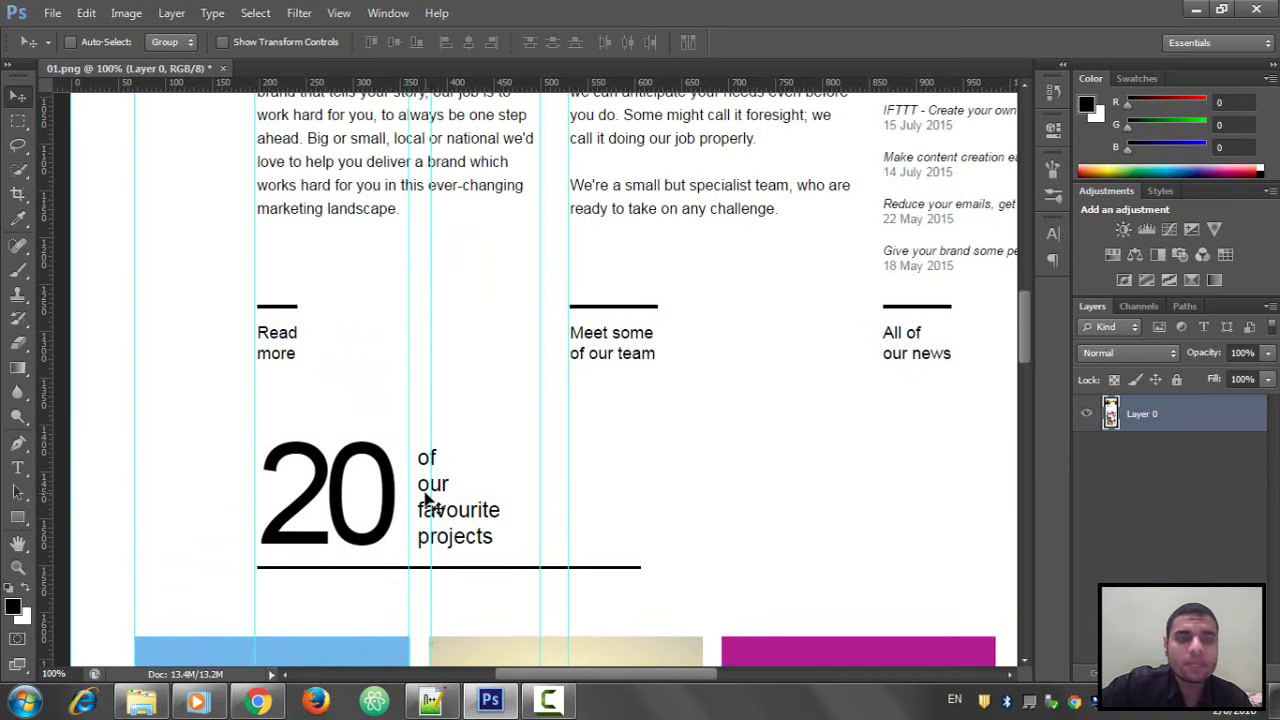
key(z)
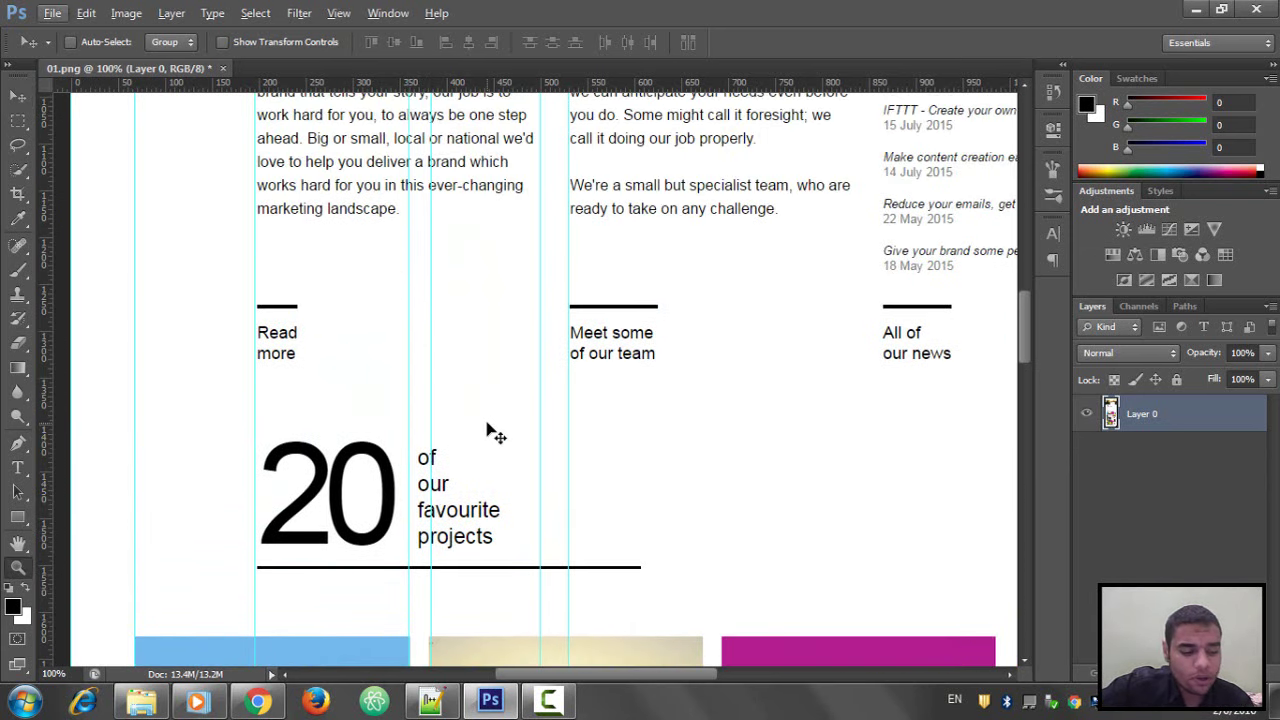
alt+click(490, 421)
alt+click(490, 421)
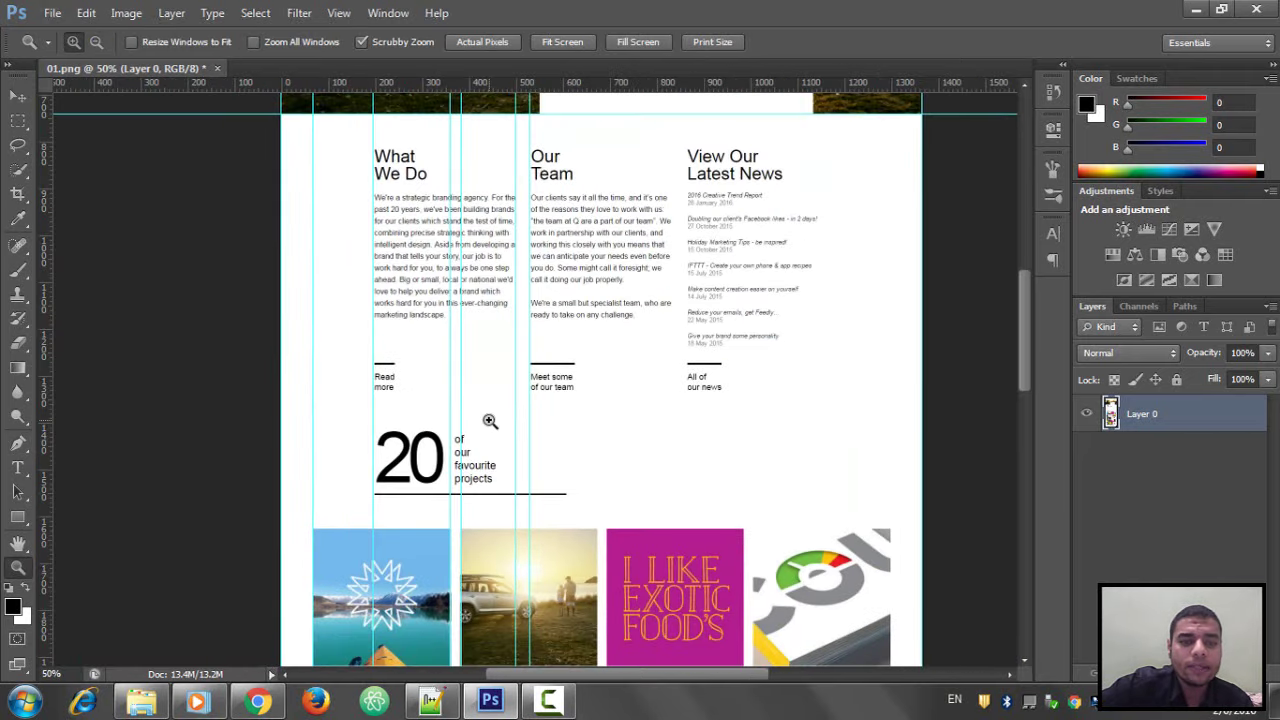
scroll(490, 421, up, 3)
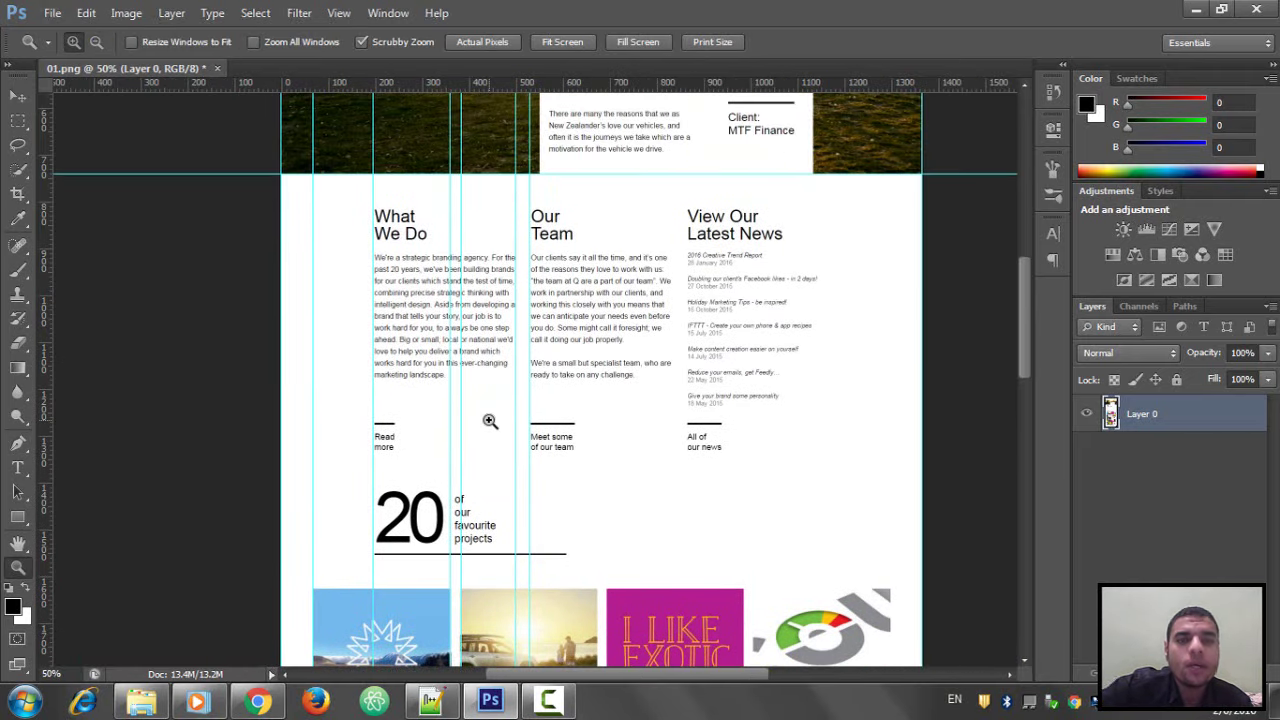
scroll(543, 423, down, 2)
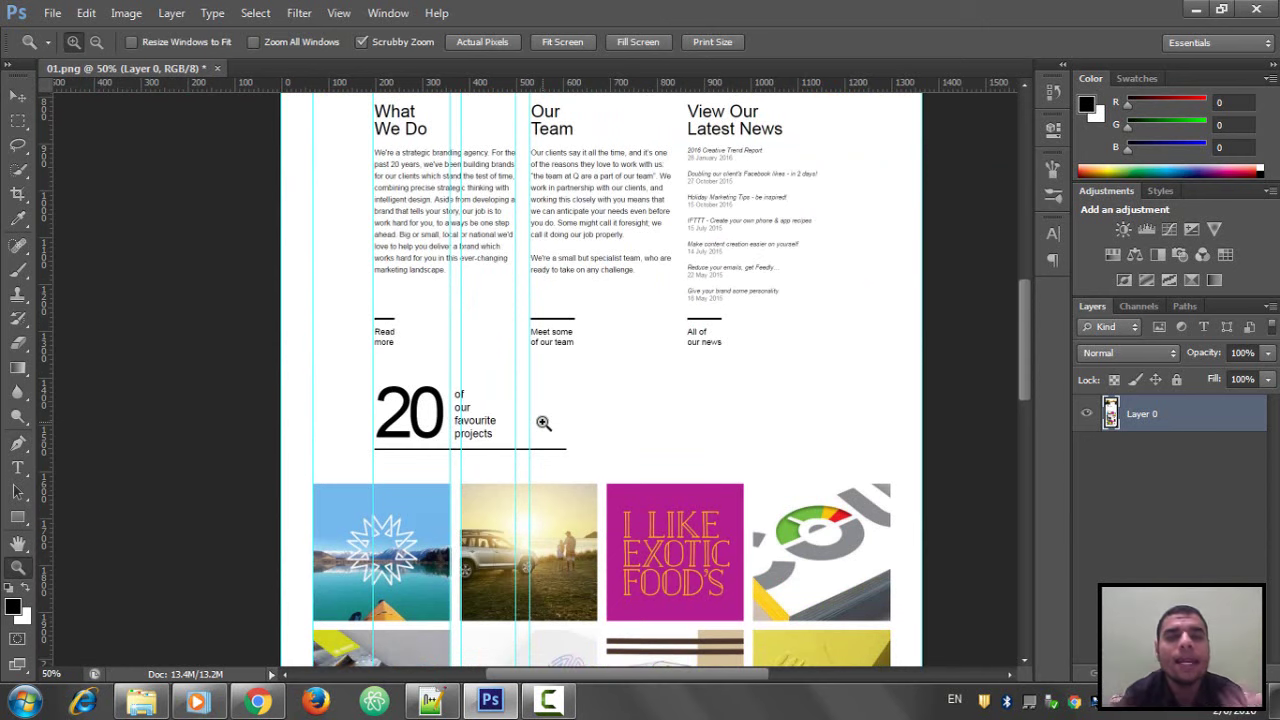
scroll(543, 423, up, 5)
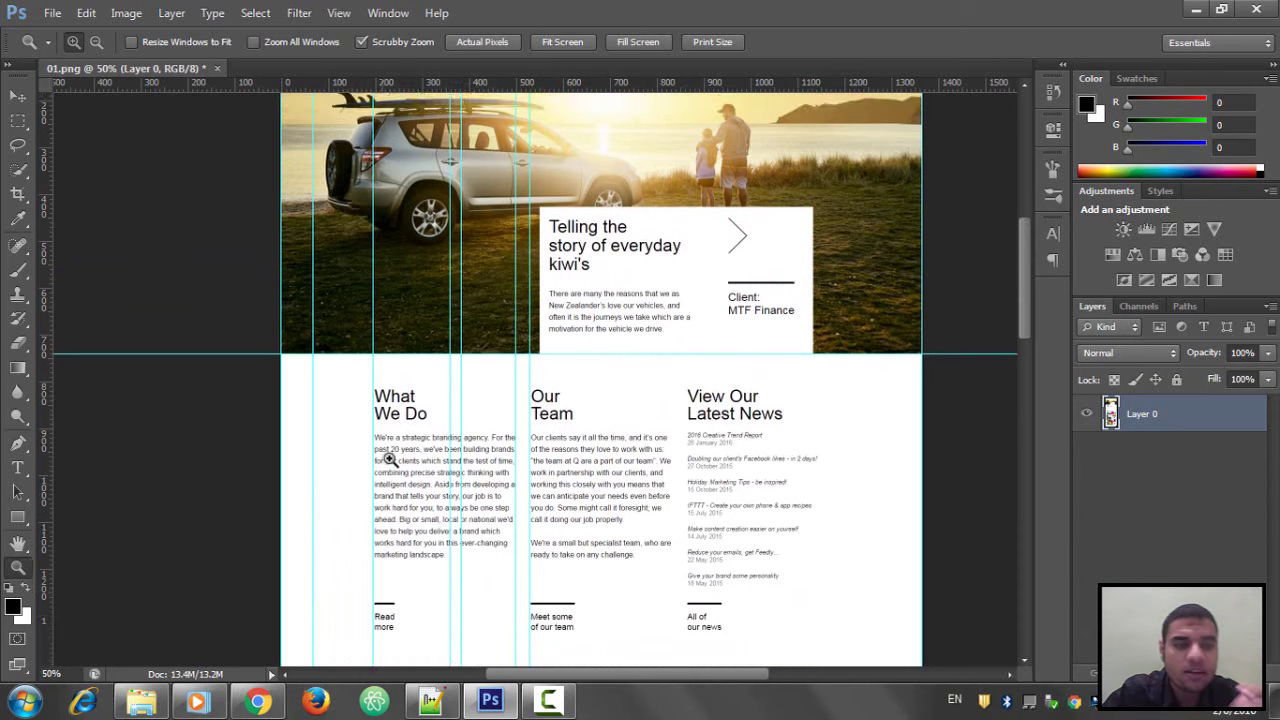
scroll(385, 460, down, 4)
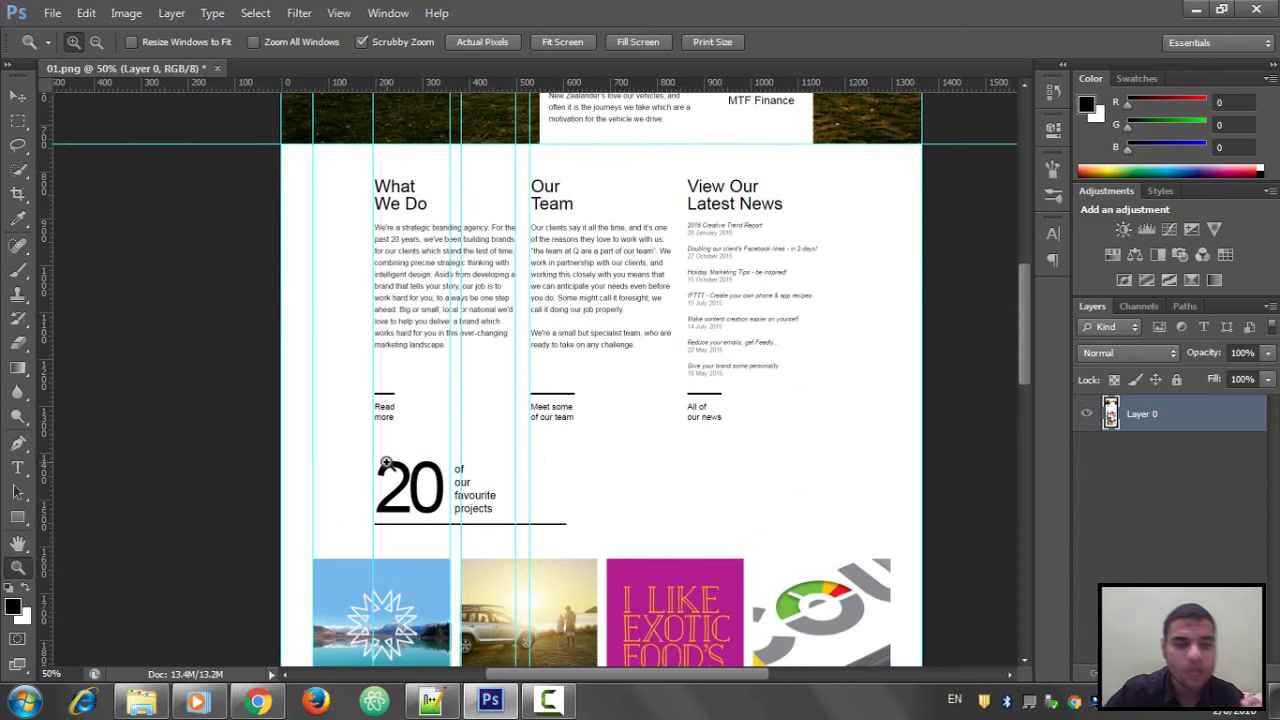
scroll(385, 462, down, 2)
scroll(662, 533, down, 6)
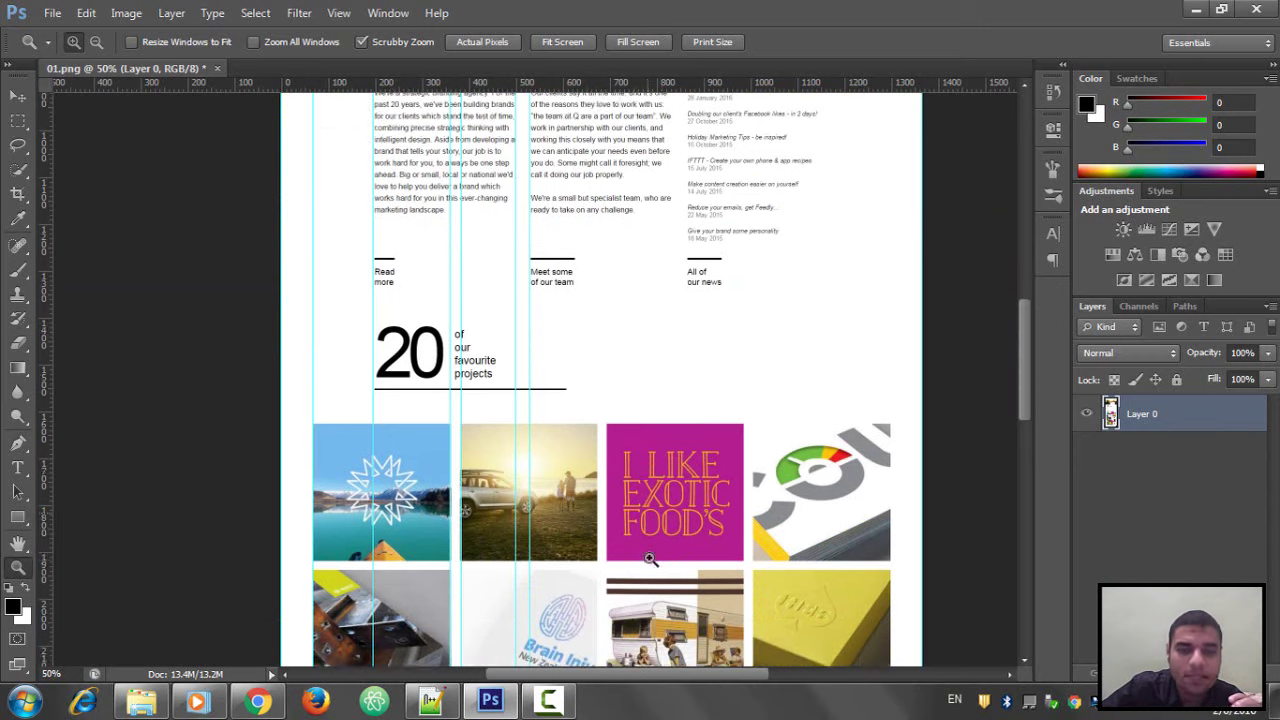
scroll(785, 484, down, 8)
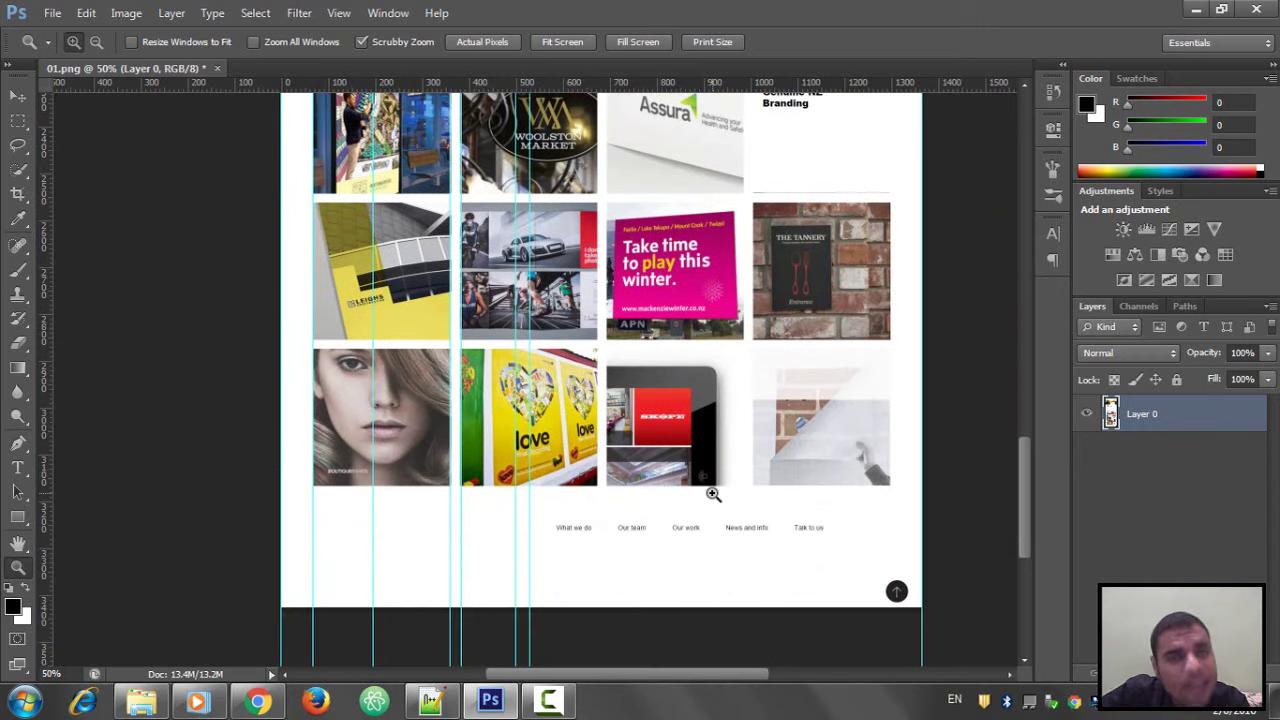
scroll(593, 465, up, 4)
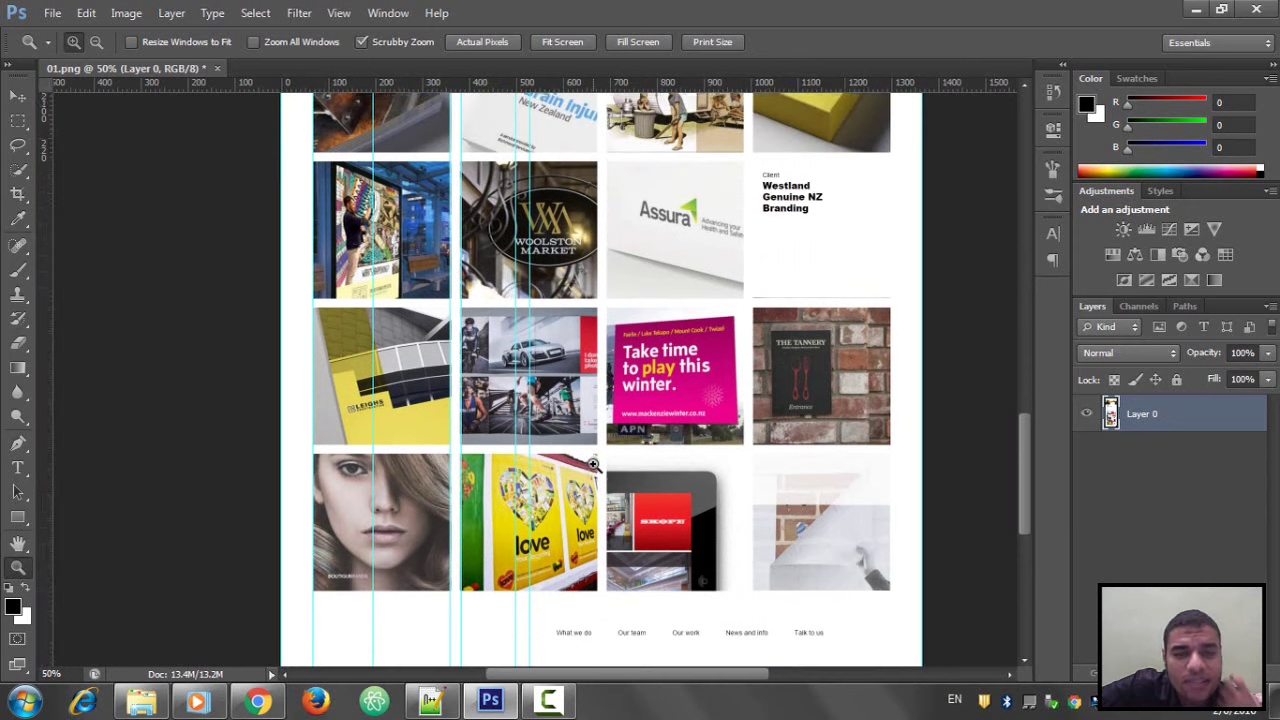
scroll(593, 465, up, 2)
scroll(594, 462, up, 5)
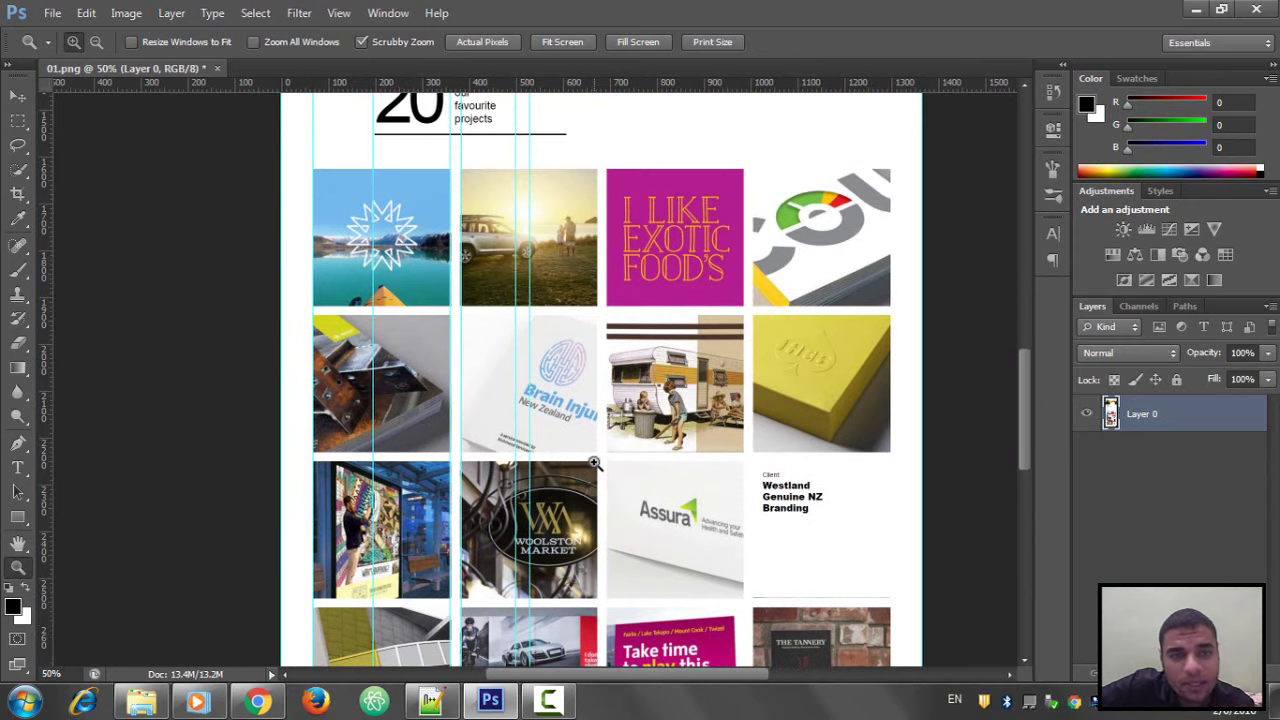